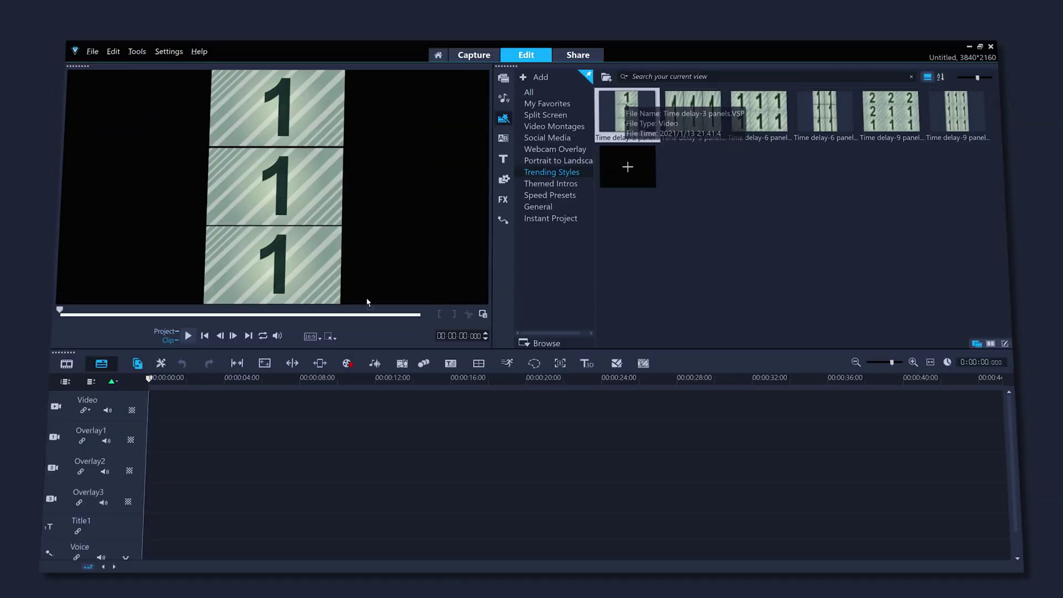
Add the three-panel time-delay template to the timeline and play the project back
drag(692, 111, 289, 421)
click(188, 335)
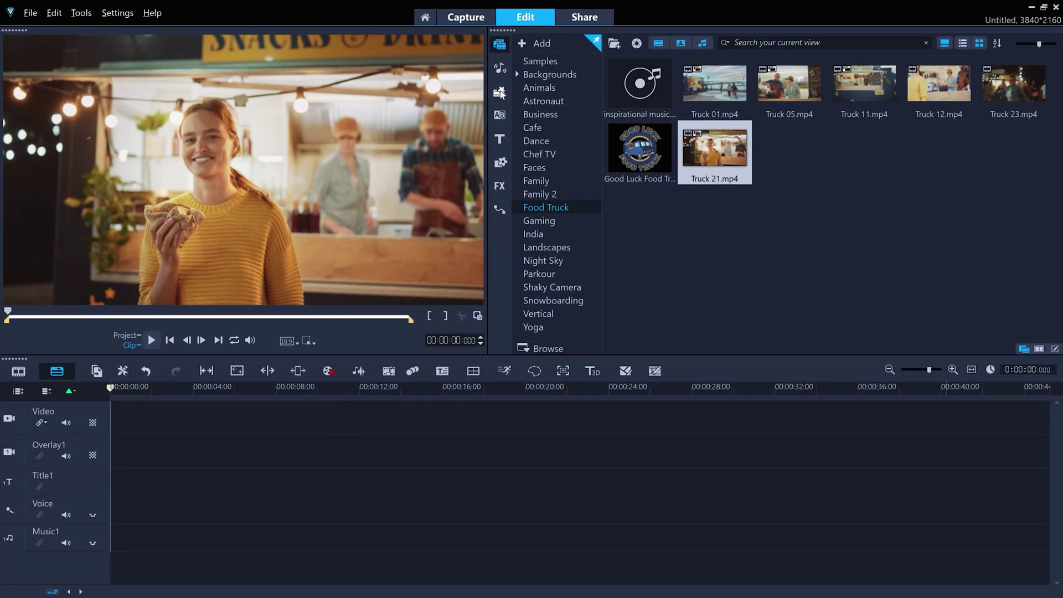
Preview the Intro - Beauty and Intro - Gaming themed intro templates, playing the Gaming one
click(500, 91)
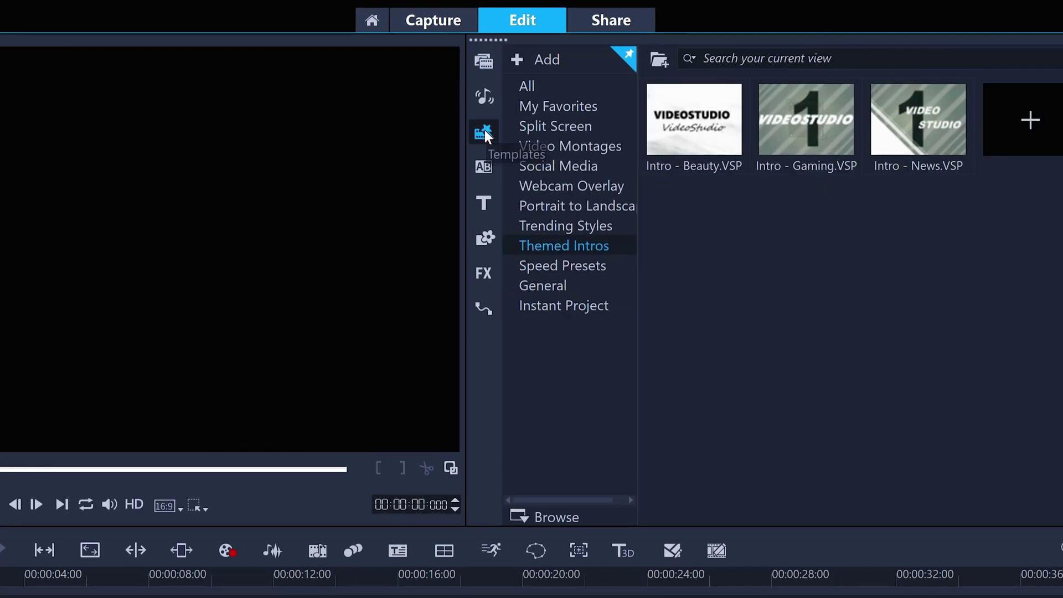
click(694, 144)
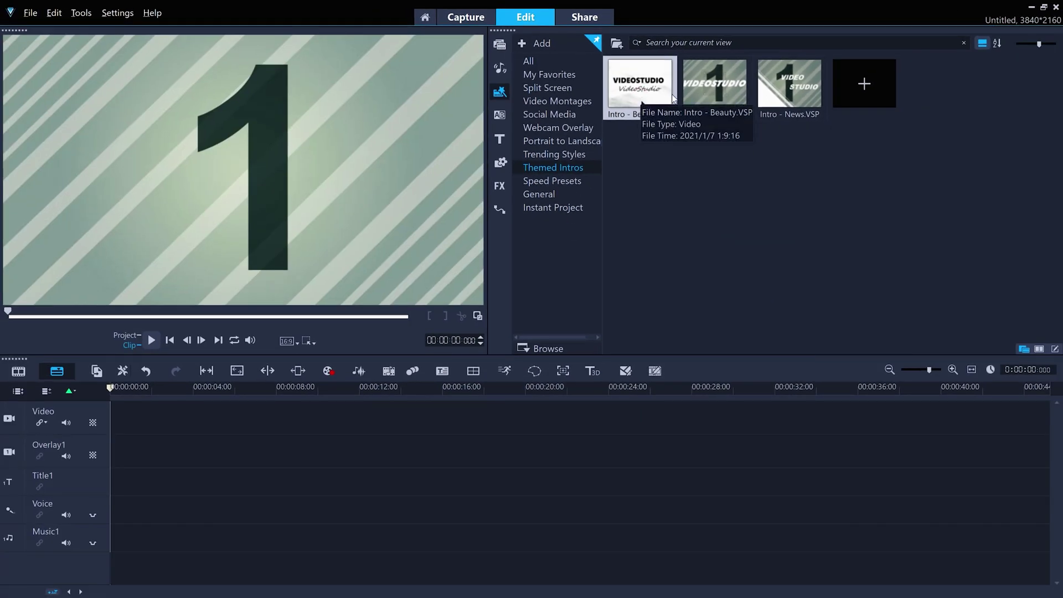
click(714, 92)
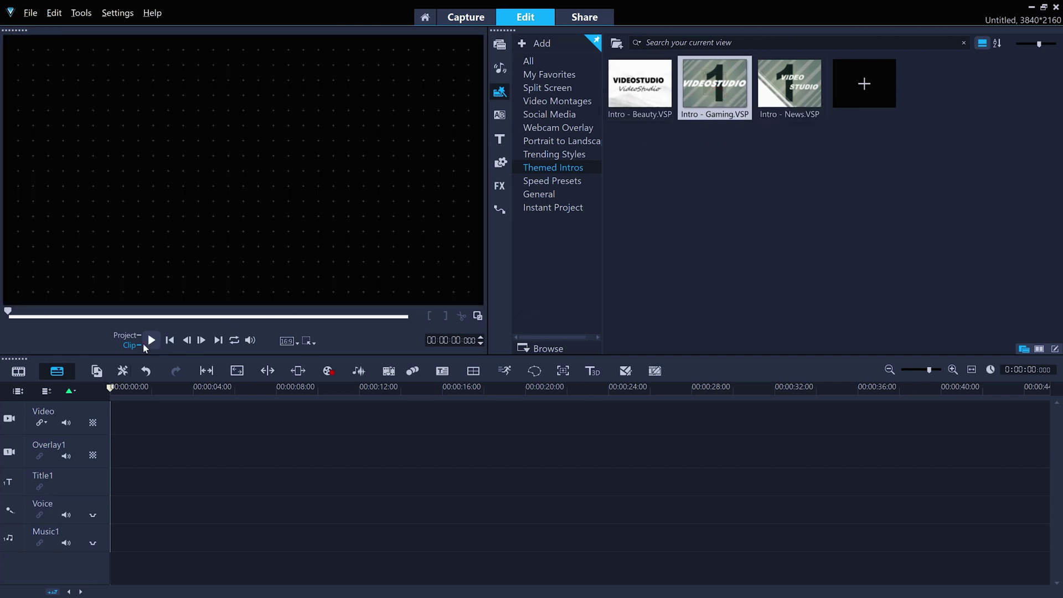
click(144, 344)
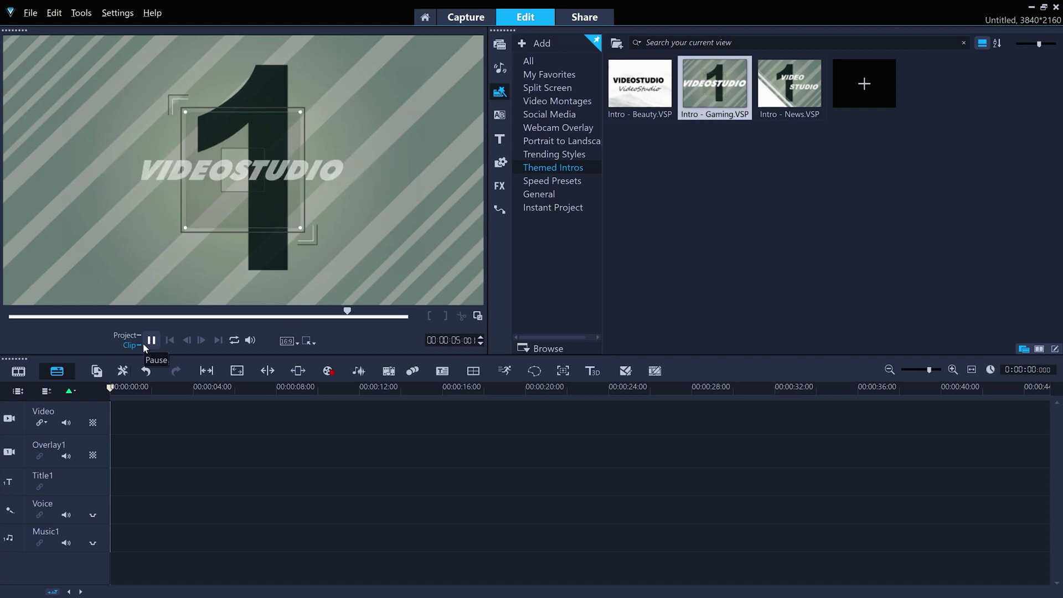
Preview the Social Media templates Portrait - Dual, Square - Basic and Portrait - Dark
click(557, 113)
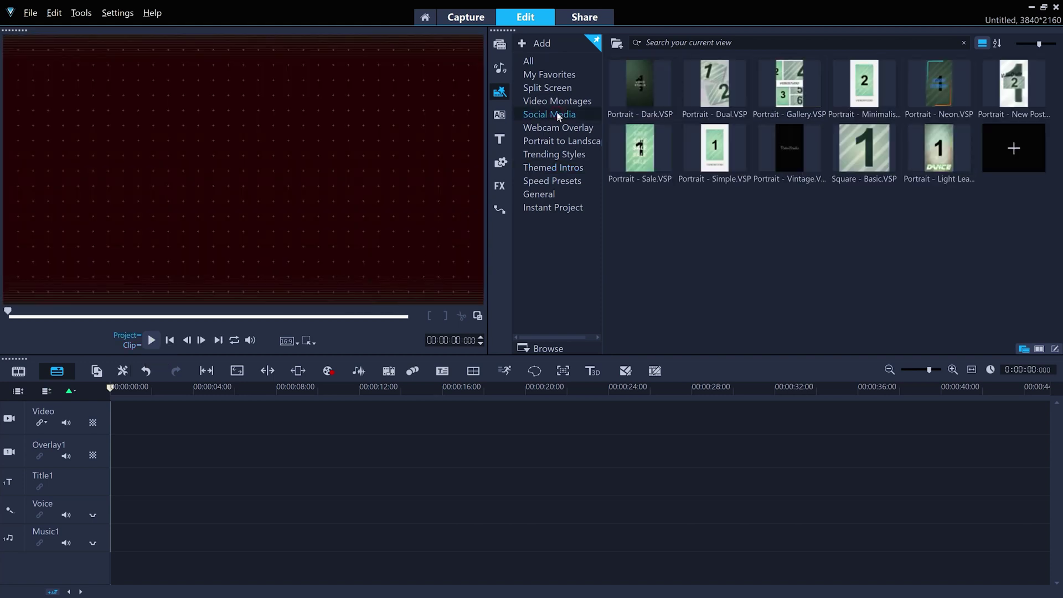
click(714, 89)
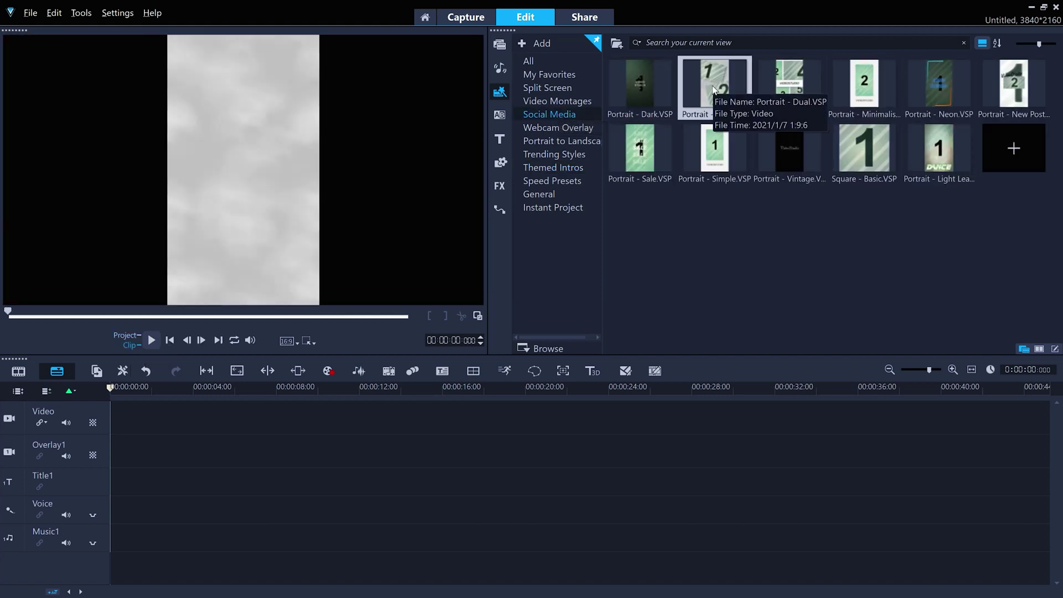
click(151, 344)
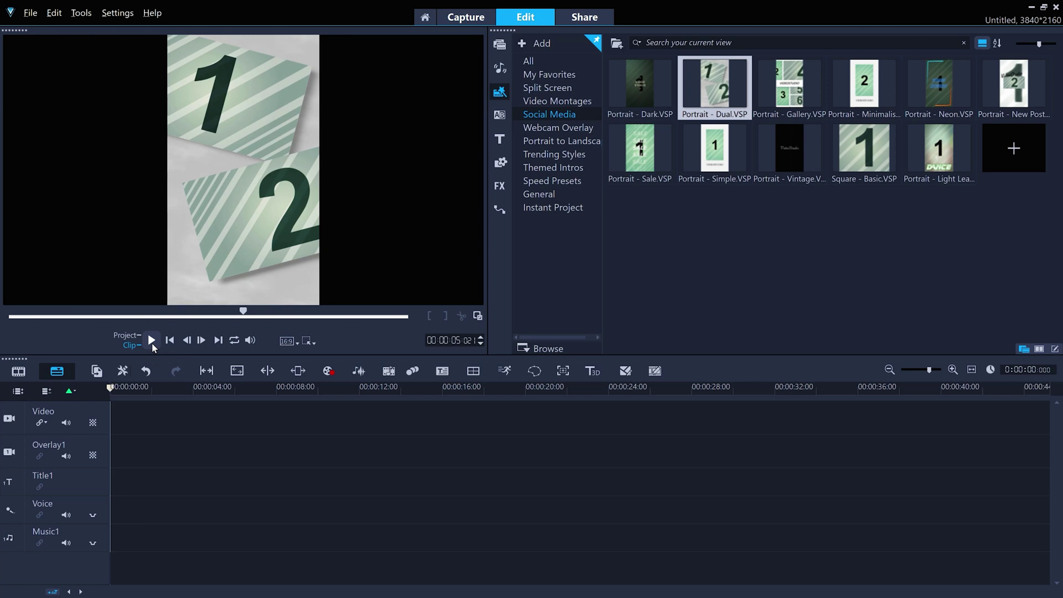
click(854, 150)
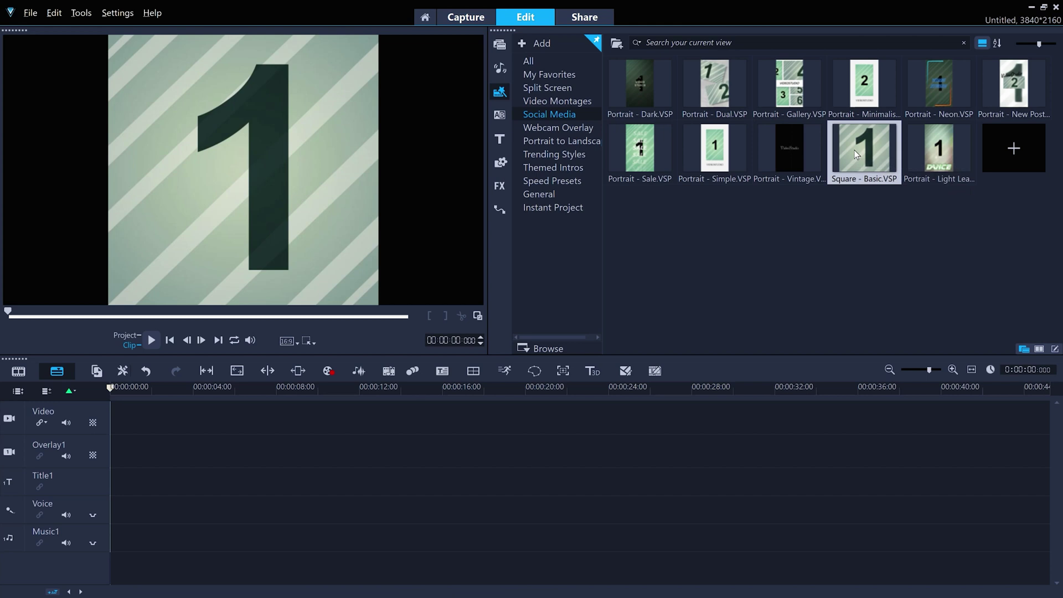
click(629, 92)
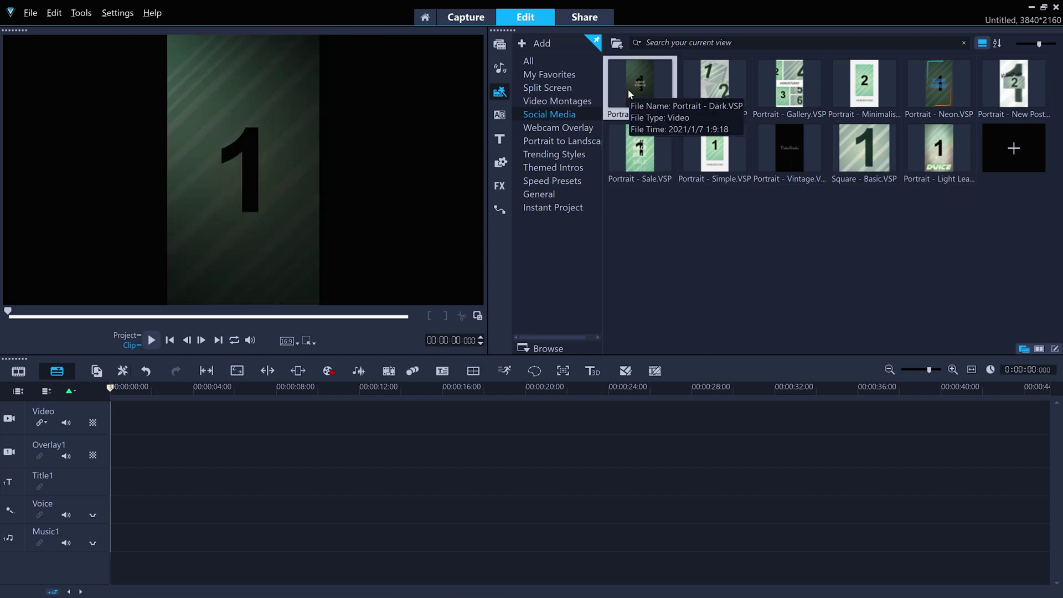
click(145, 341)
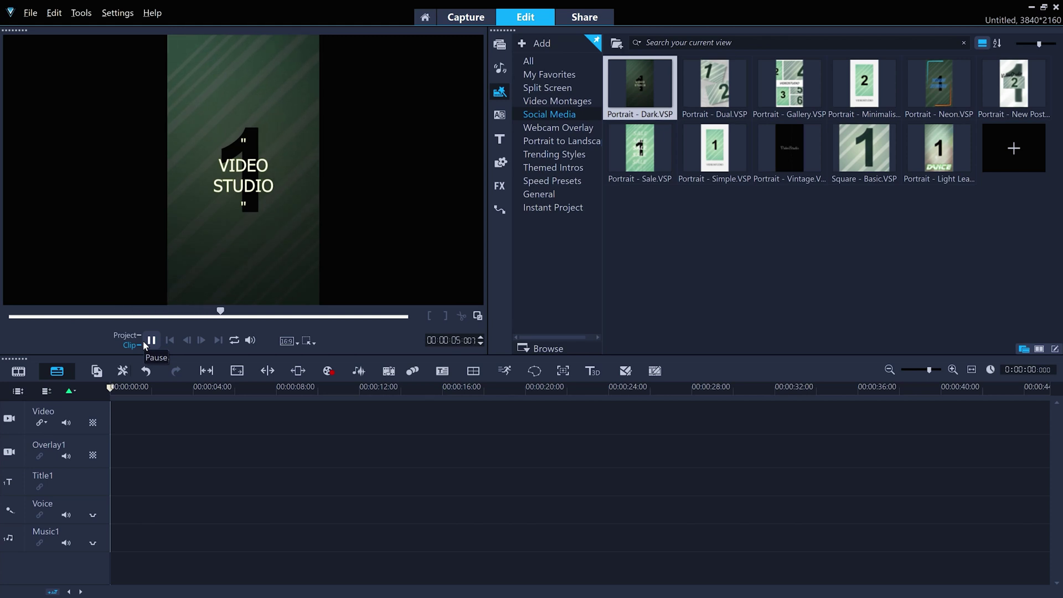
click(145, 341)
Drop Portrait - Dark on the timeline, swap its overlay placeholder for Vertical clip F2ma.mp4, and play it
drag(651, 93, 211, 433)
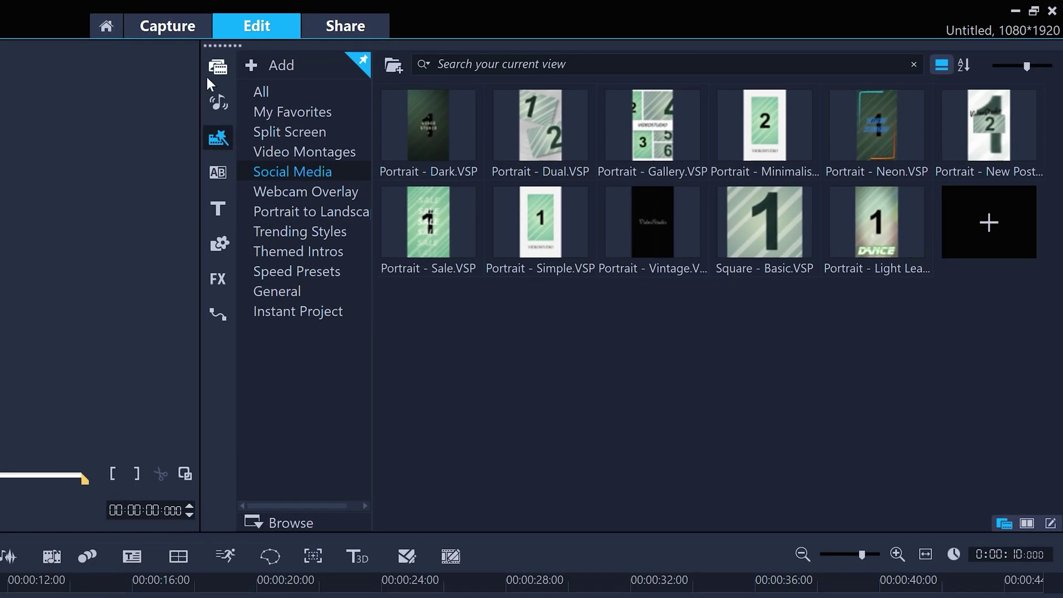
click(216, 69)
click(278, 469)
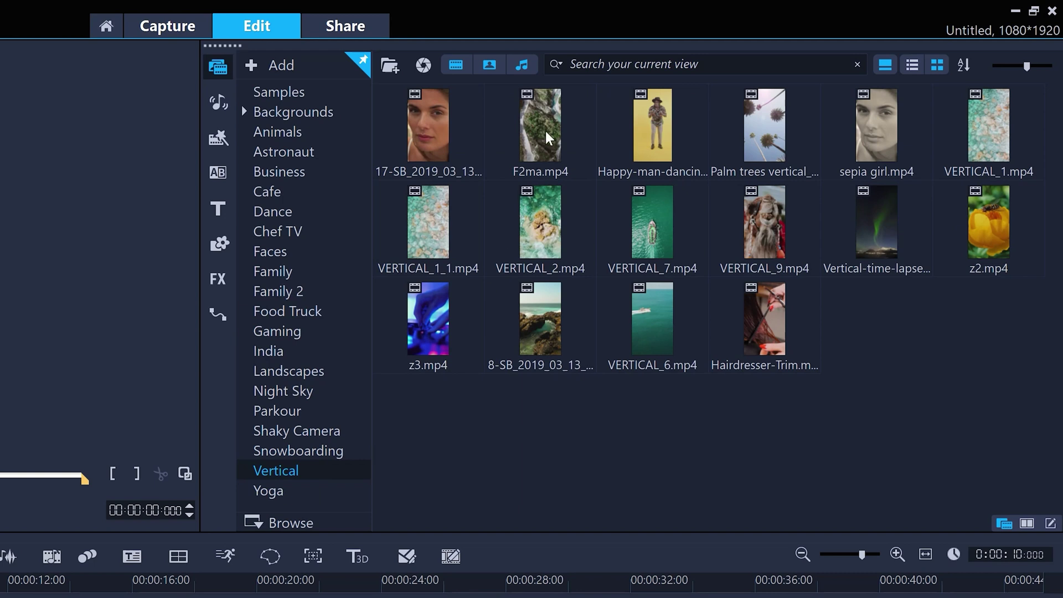
drag(543, 117, 0, 507)
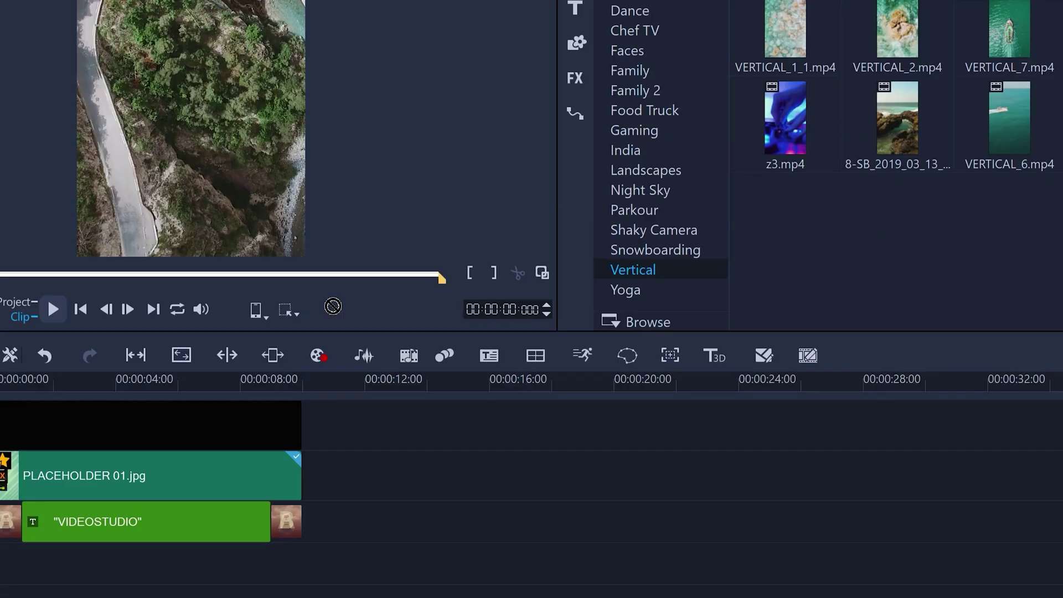
drag(332, 306, 84, 461)
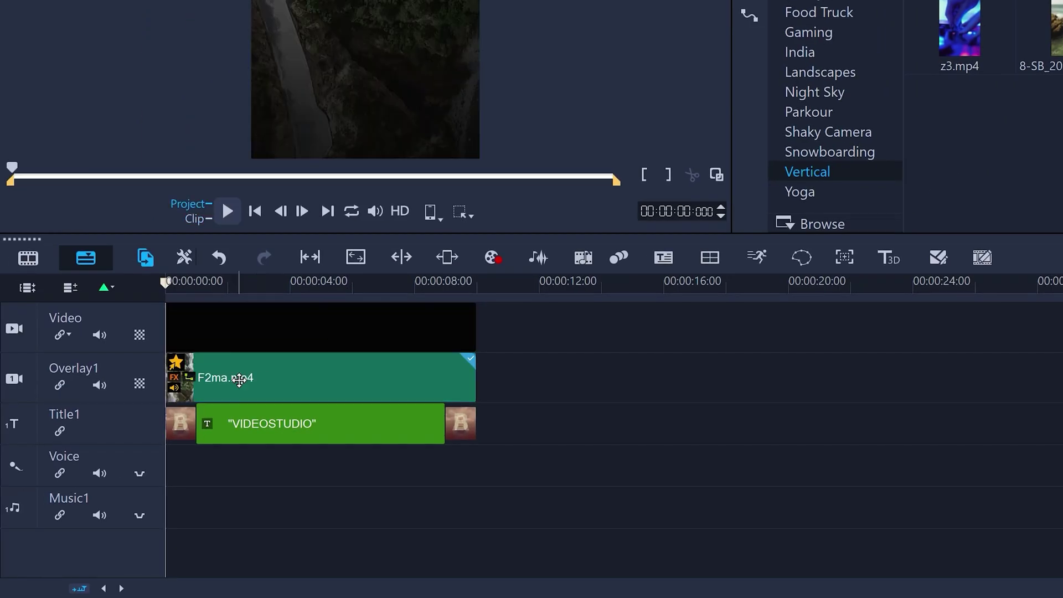
click(148, 340)
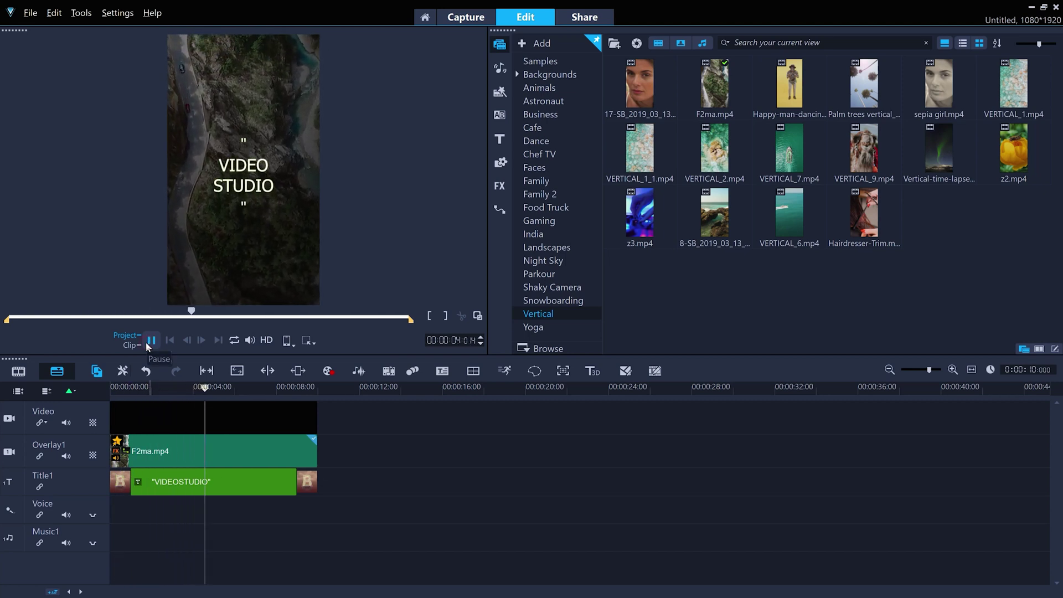
Toggle F2ma.mp4's Light filter off and on to compare, then lower its exposure to -27
click(149, 342)
double_click(220, 443)
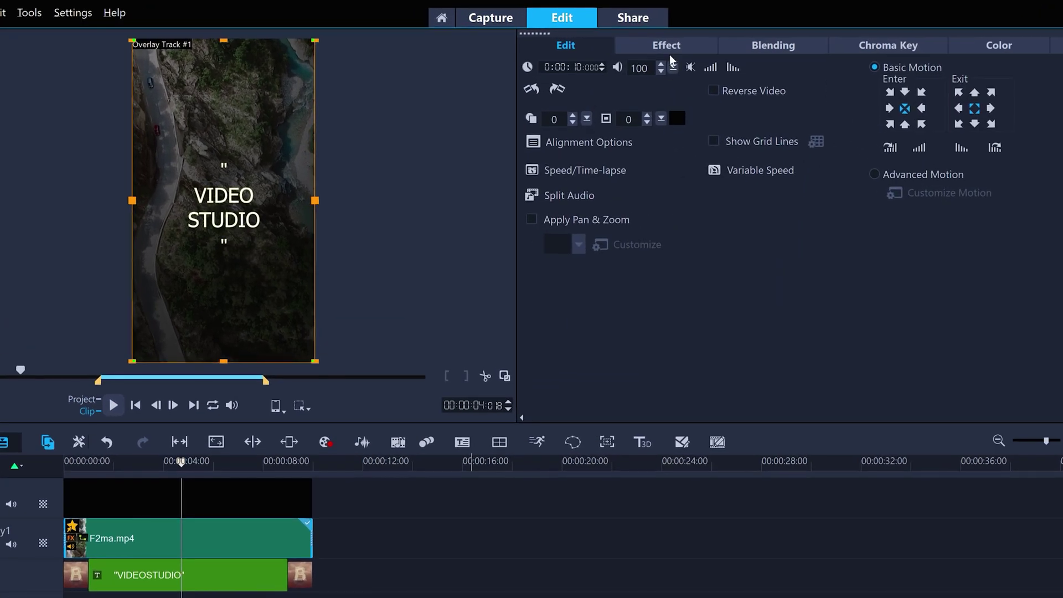
click(669, 46)
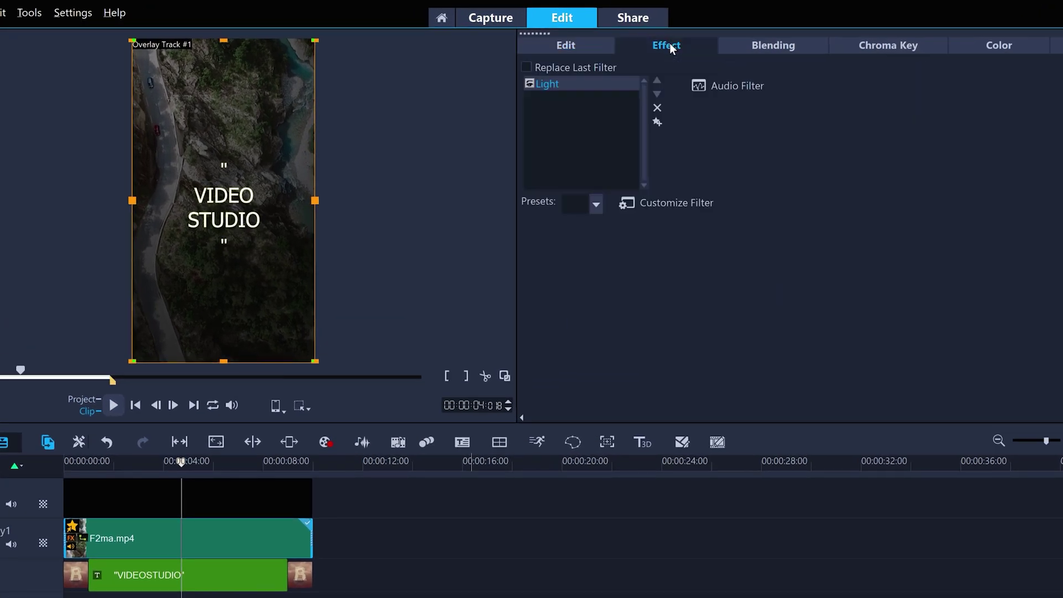
click(529, 84)
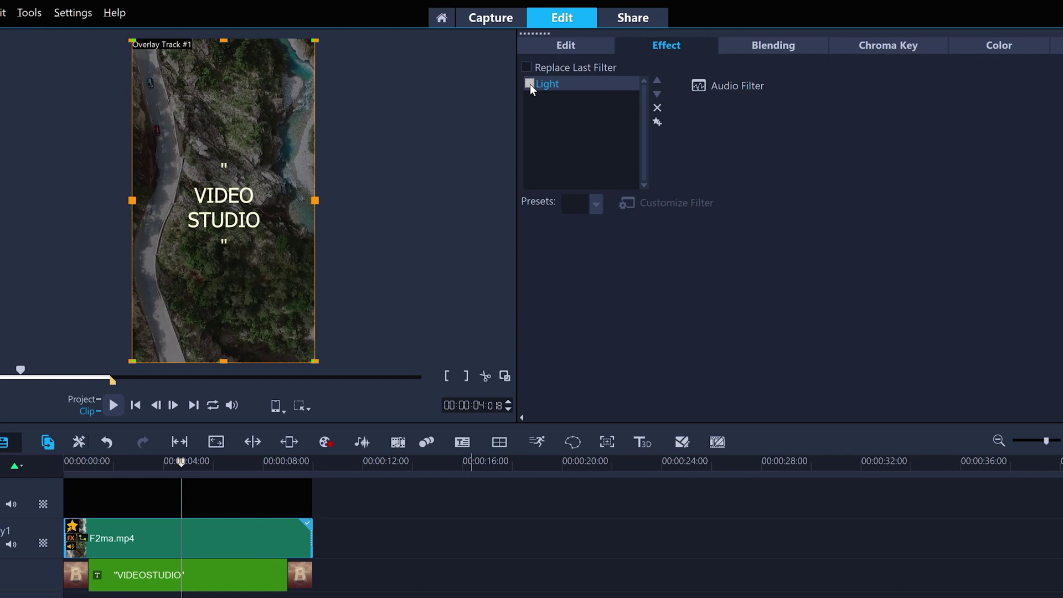
click(530, 84)
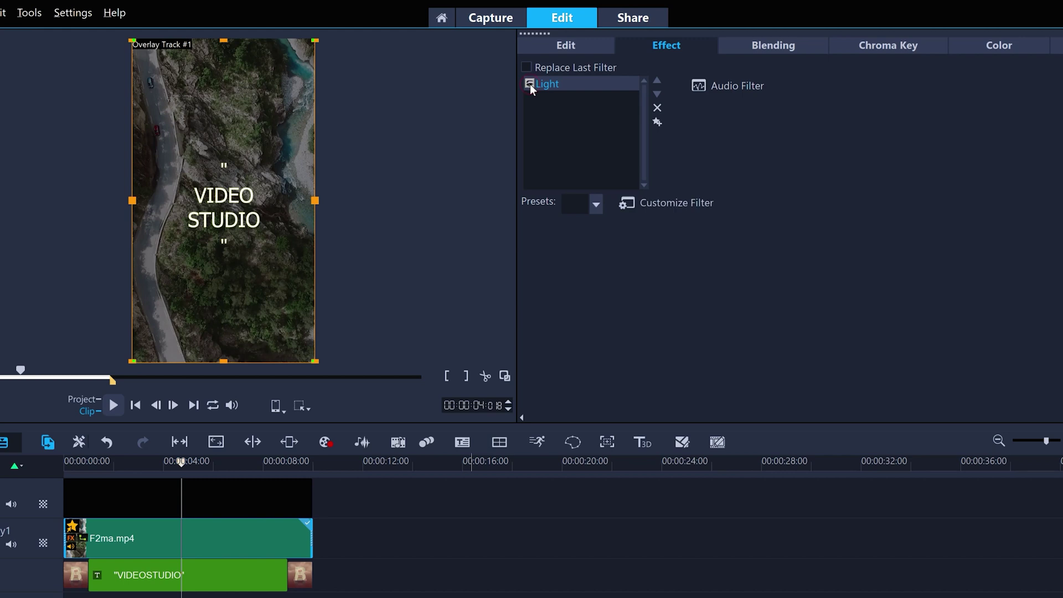
click(1001, 46)
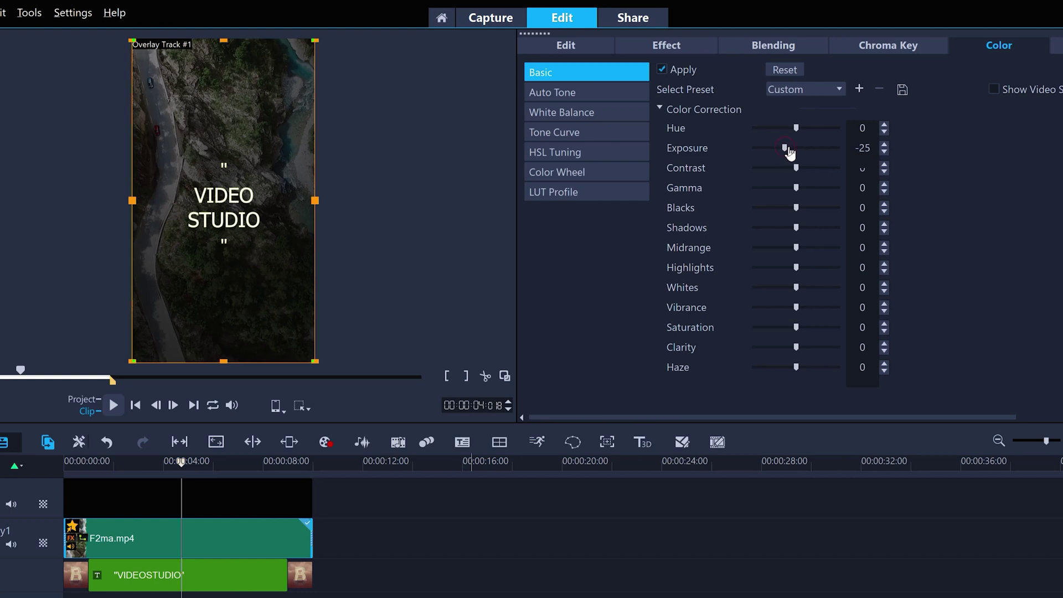
drag(788, 152, 787, 153)
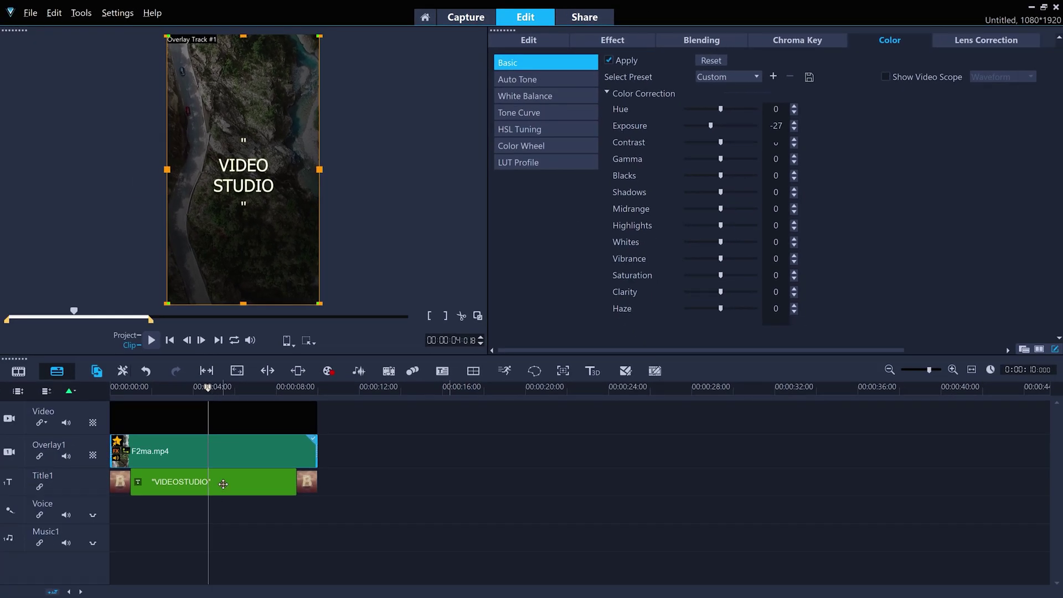
click(223, 484)
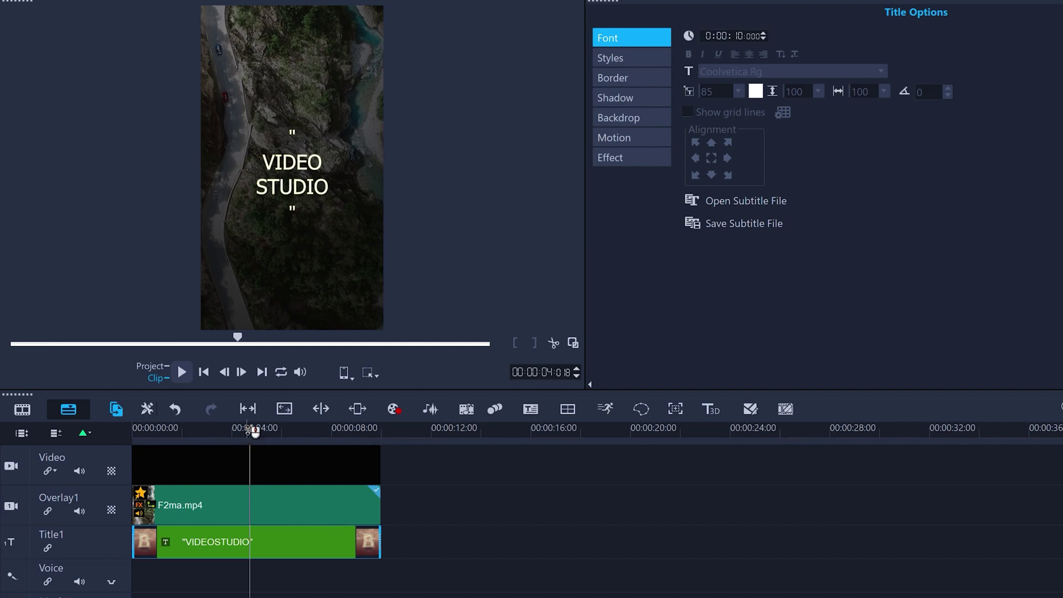
Replace the VIDEOSTUDIO title text with the quote 'IT IS BETTER TO TRAVEL WELL THAN TO ARRIVE'
mouse_move(254, 431)
mouse_down()
mouse_move(136, 437)
mouse_move(380, 441)
mouse_move(263, 449)
mouse_up()
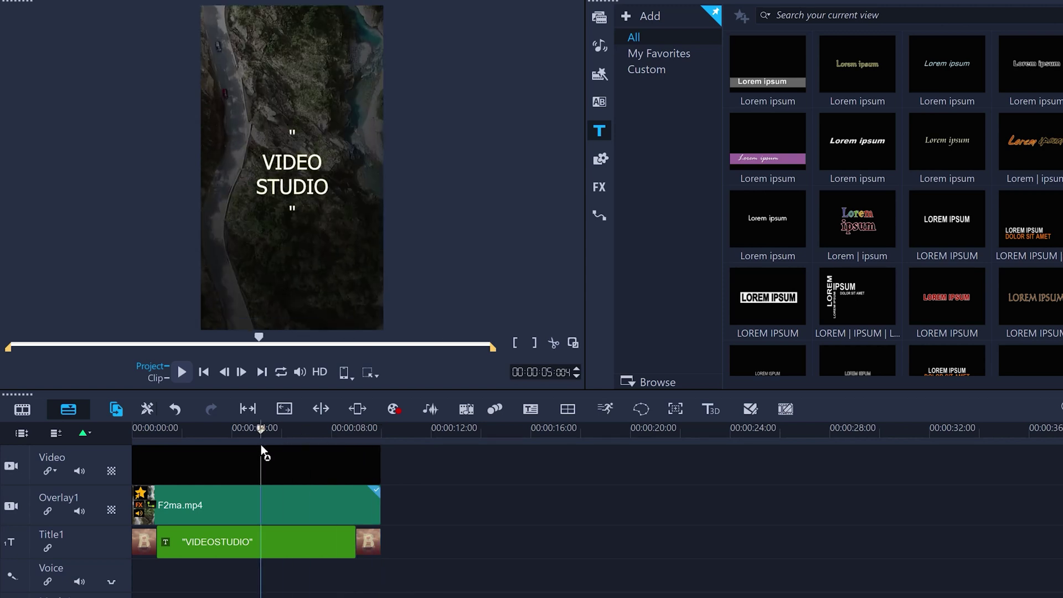
click(276, 541)
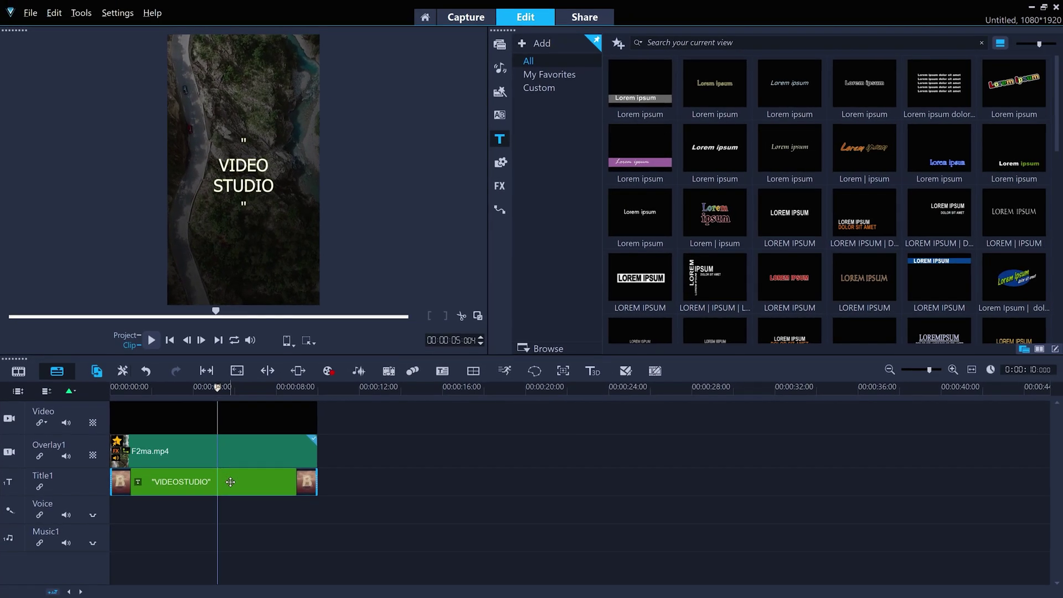
double_click(244, 176)
key(ctrl+a)
text(IT IS)
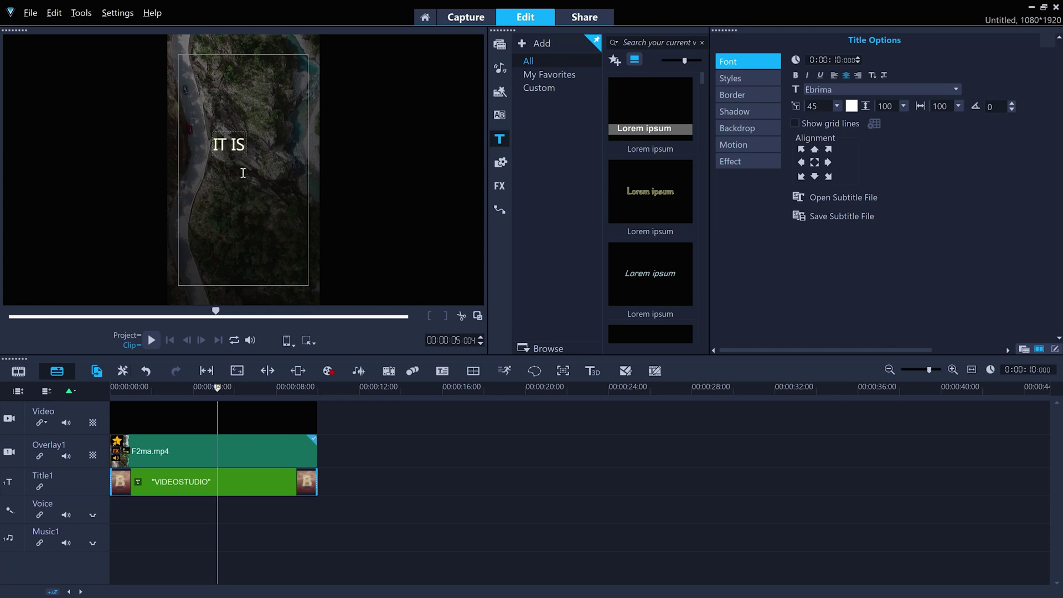
text( BETTER TO TRAVEL)
key(Return)
text(W)
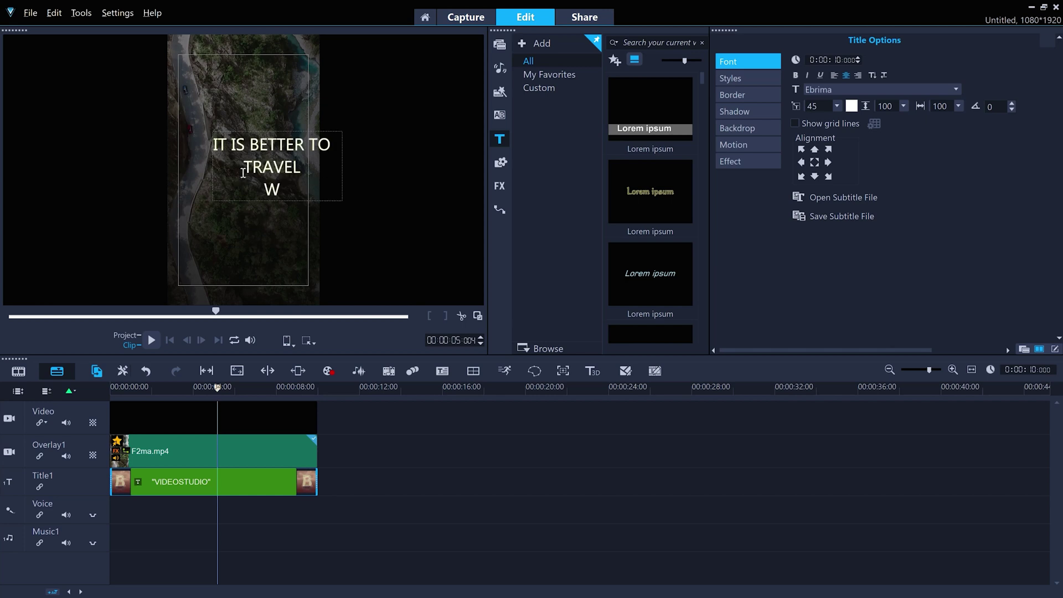
text(ELL THAN TO ARRIVE)
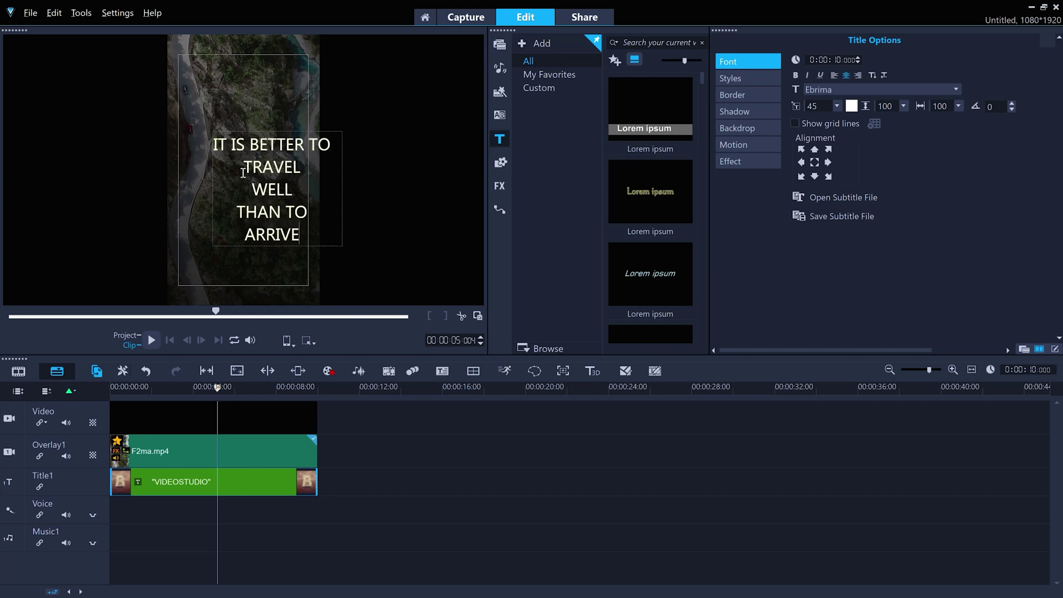
Give 'IT IS BETTER TO' a thin font and make TRAVEL and WELL bold Coolvetica Rg
drag(250, 145, 138, 156)
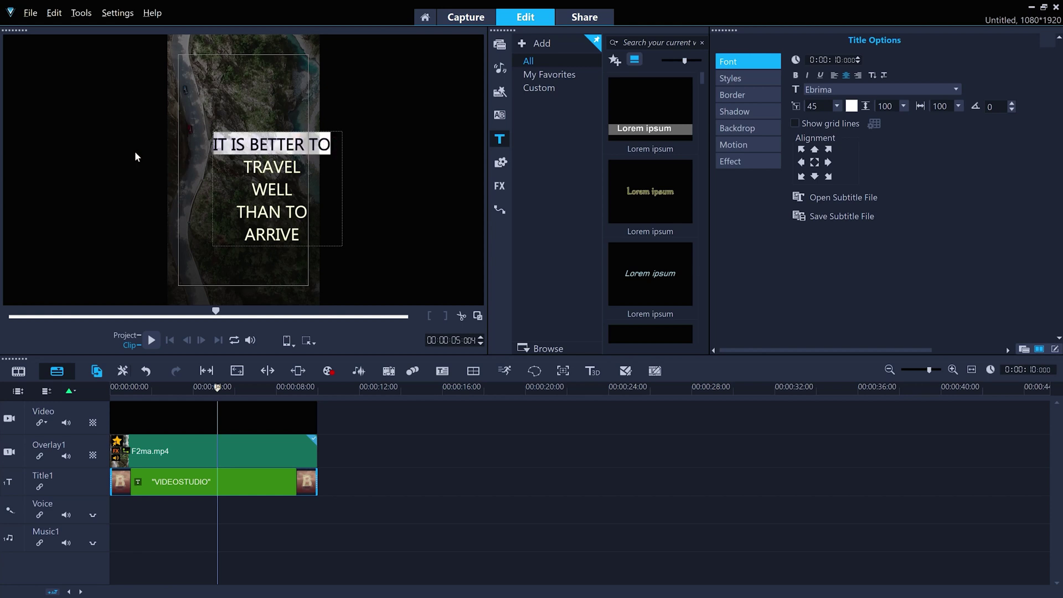
click(897, 88)
click(838, 105)
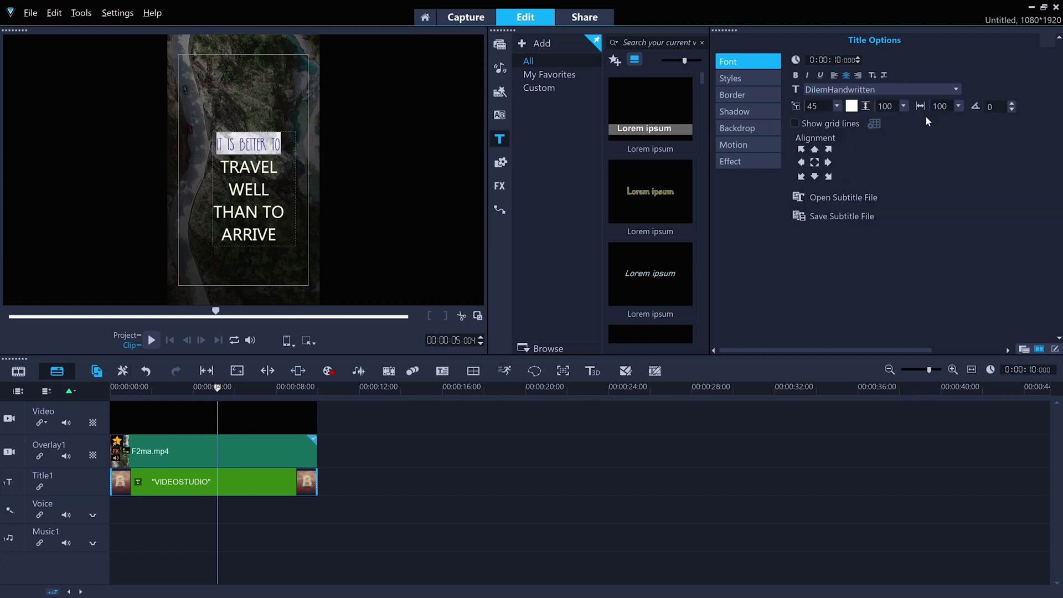
click(897, 88)
click(838, 106)
click(837, 106)
Make 'THAN TO' thin, set ARRIVE to Coolvetica Rg size 85, centre the title, and play
drag(230, 242, 315, 242)
click(954, 89)
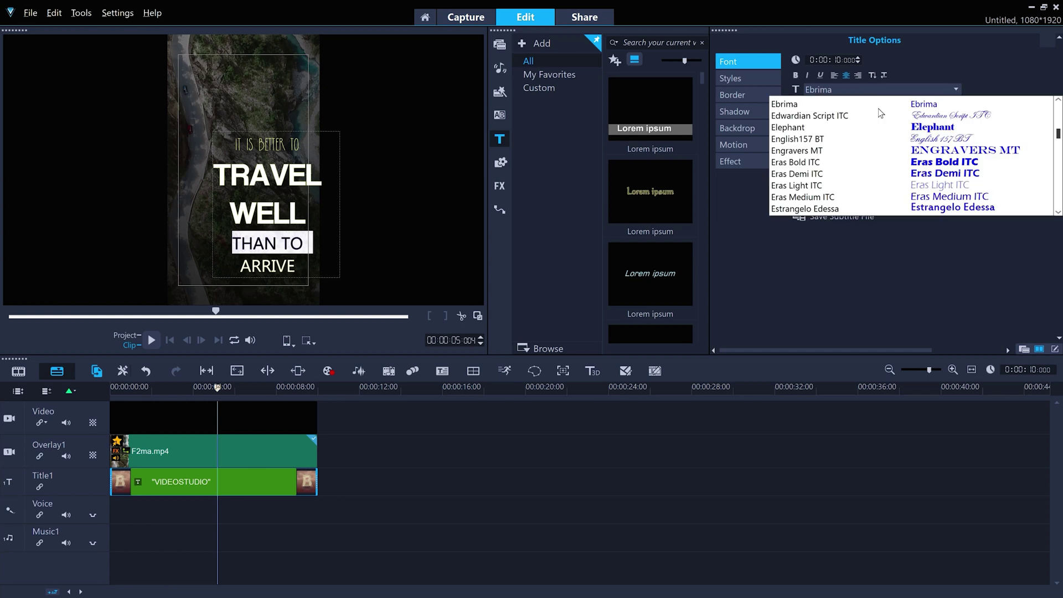
click(830, 150)
drag(238, 261, 296, 260)
click(954, 89)
click(832, 185)
click(836, 105)
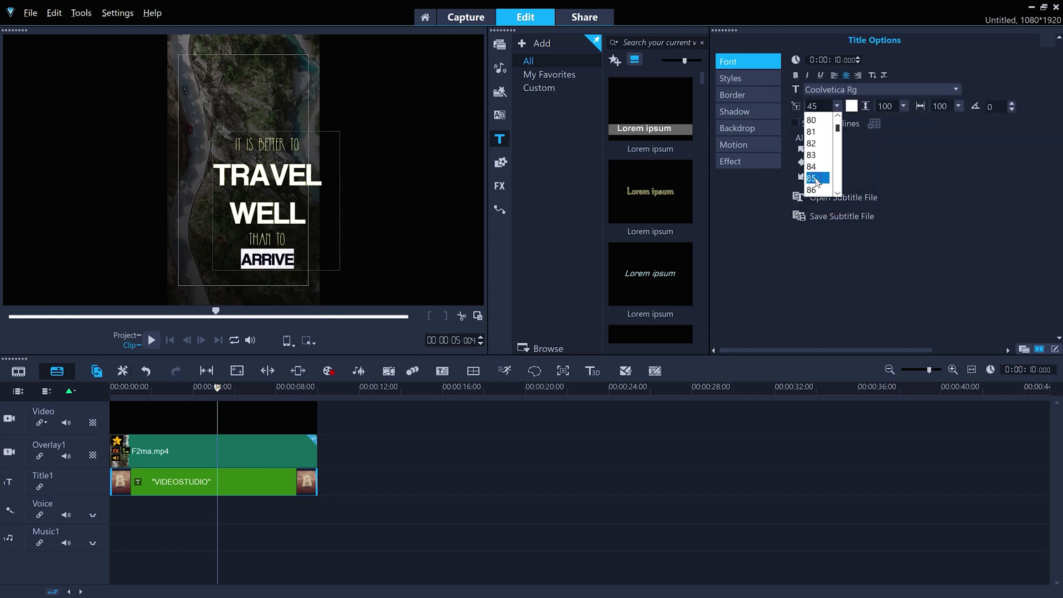
click(816, 178)
click(815, 162)
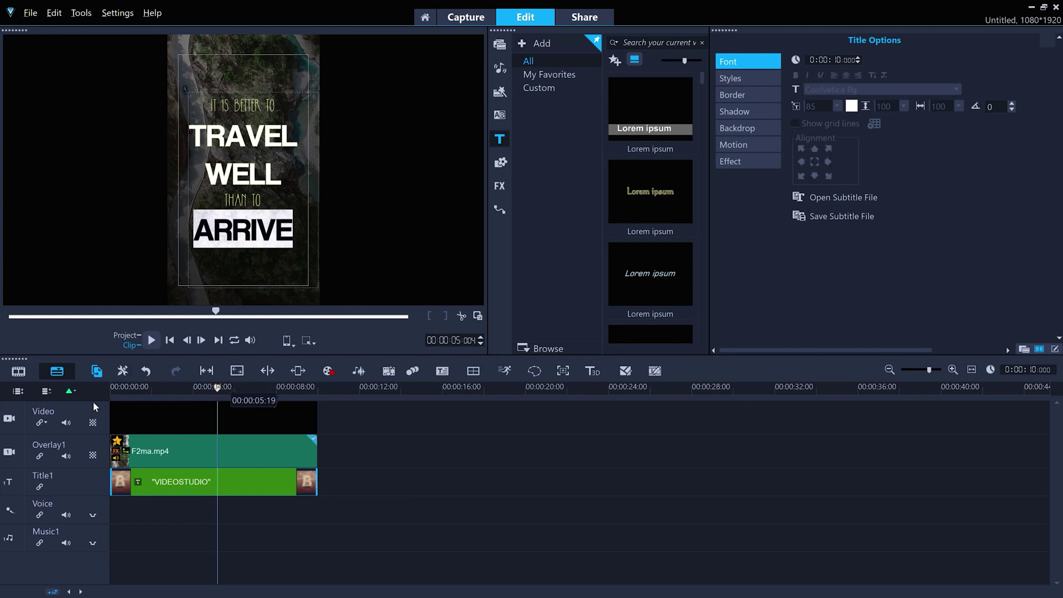
key(Home)
click(152, 342)
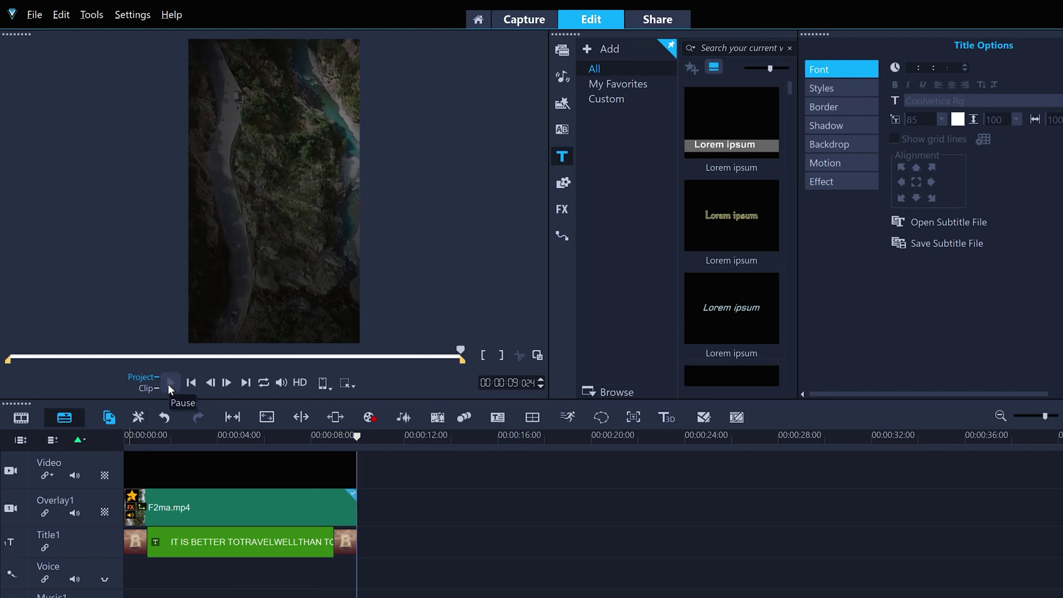
click(668, 20)
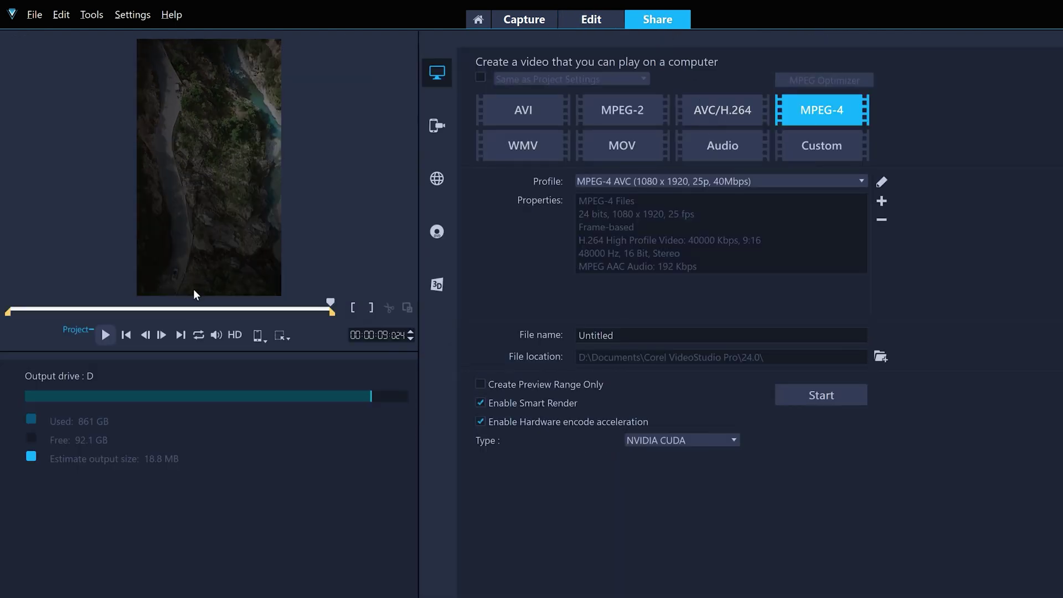
click(194, 308)
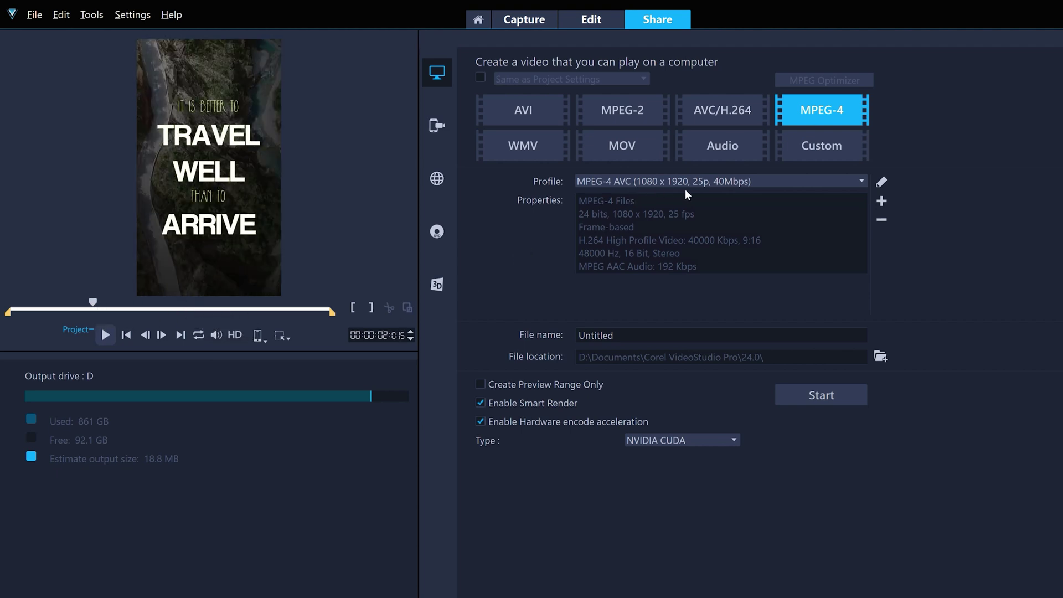
click(590, 20)
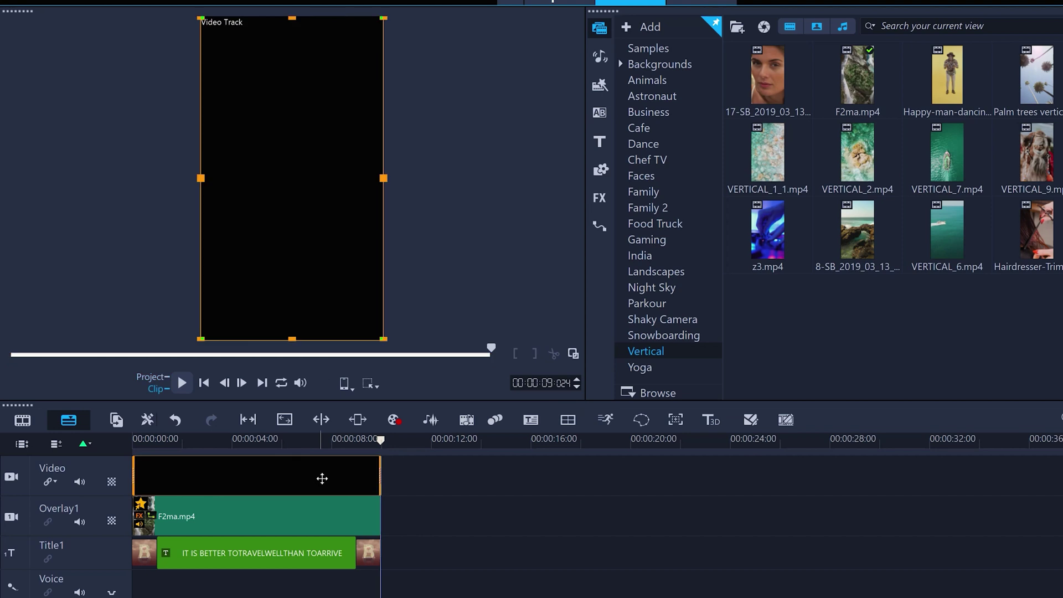
Lengthen the black background, F2ma.mp4 overlay and title clips to about 12 seconds
drag(381, 470, 432, 469)
click(359, 508)
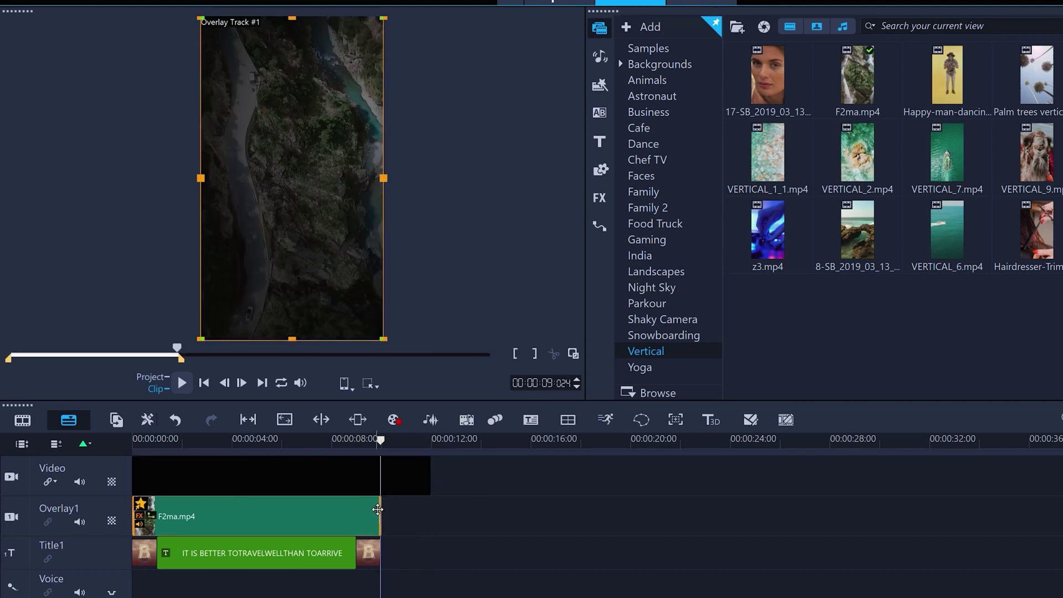
drag(383, 509, 430, 509)
drag(380, 553, 435, 552)
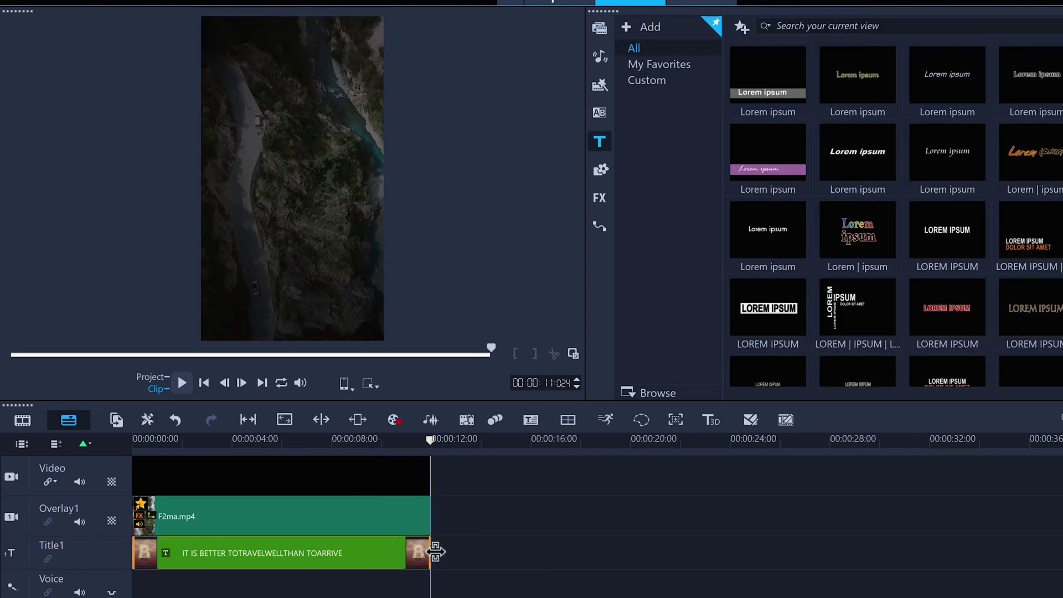
click(337, 509)
mouse_move(361, 440)
mouse_down()
mouse_move(178, 441)
mouse_move(372, 440)
mouse_up()
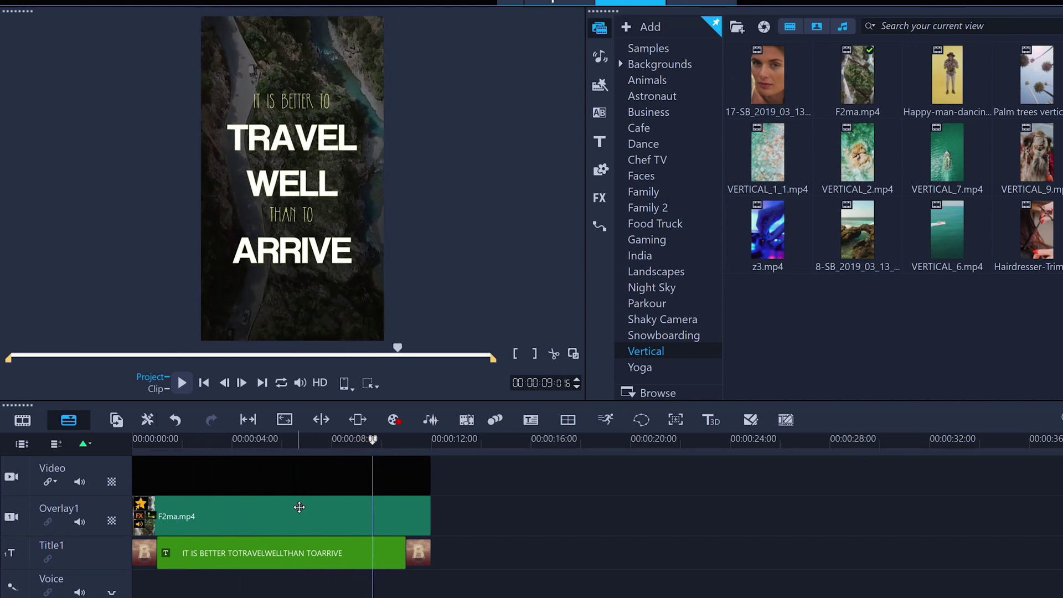
Slip F2ma.mp4 to change which part plays, then scrub through to check the intro
click(299, 507)
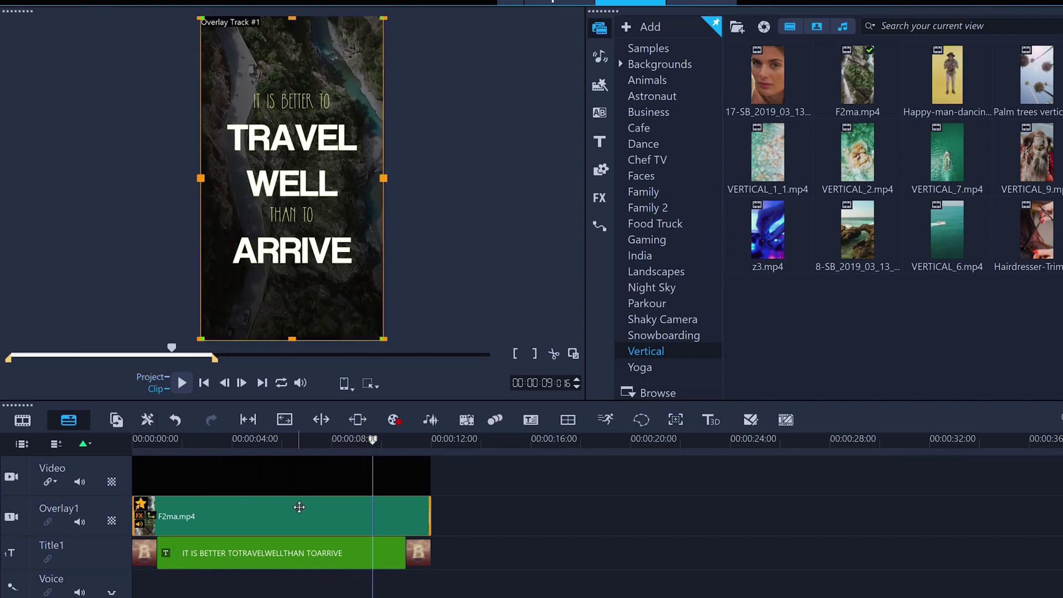
click(247, 419)
drag(245, 515, 385, 494)
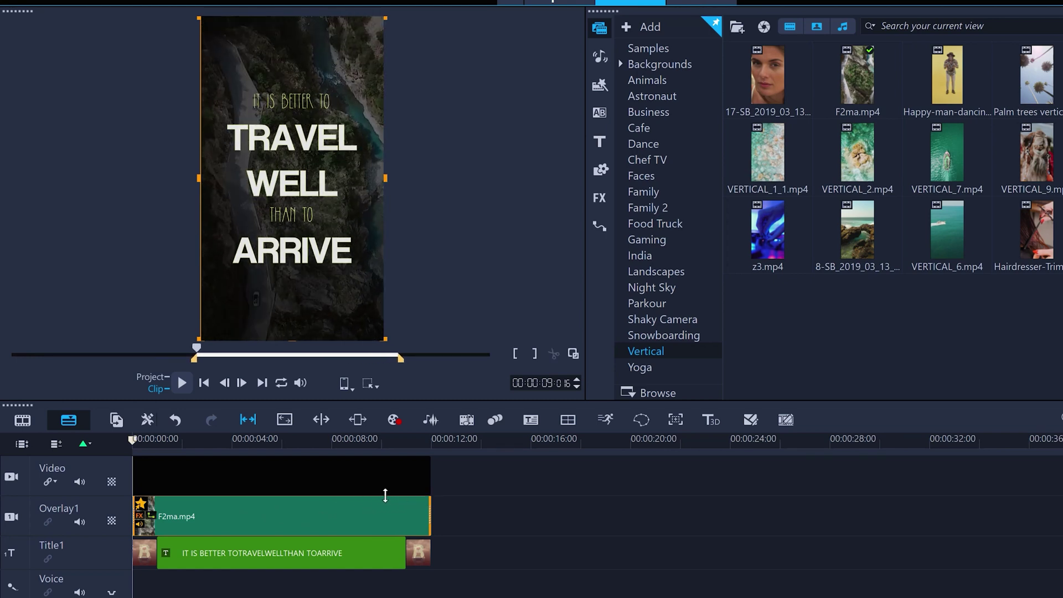
drag(185, 438, 296, 437)
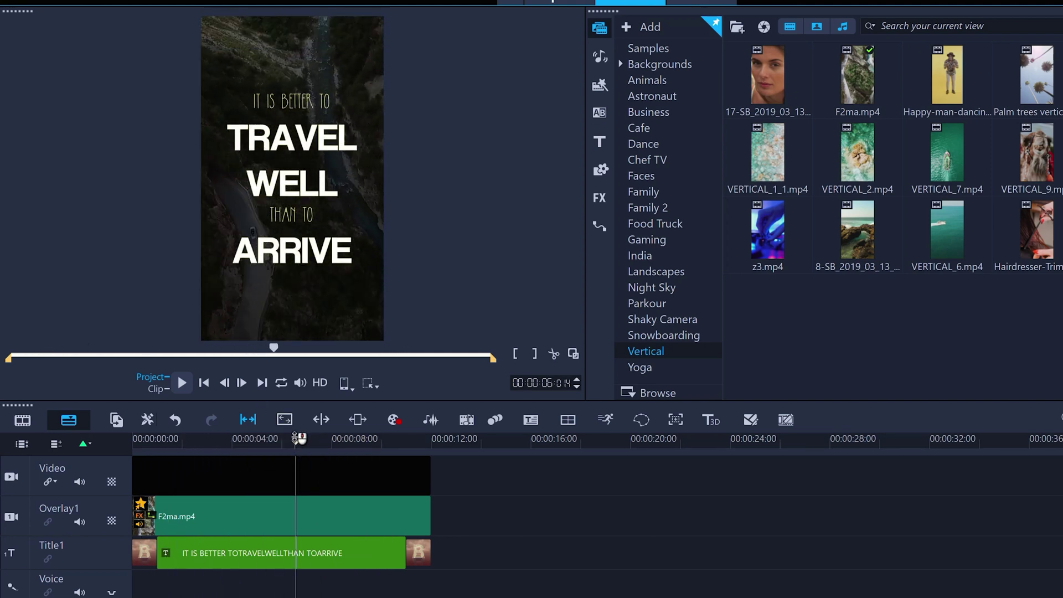
drag(293, 438, 136, 438)
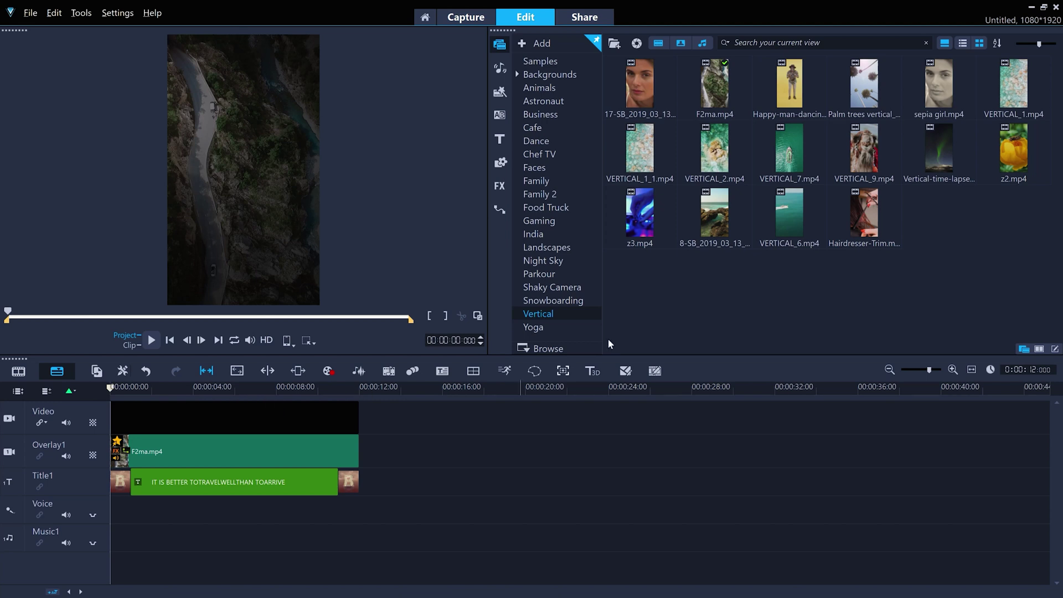
Place VERTICAL_7.mp4 after F2ma.mp4 on Overlay1 and set it to Fit to Screen
drag(791, 142, 361, 457)
right_click(239, 170)
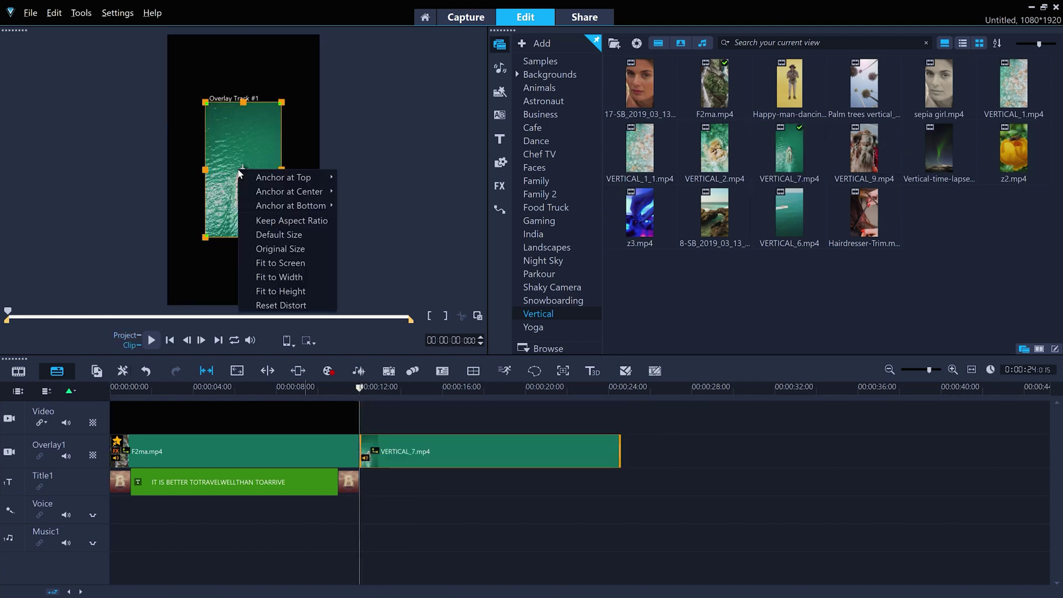
click(282, 264)
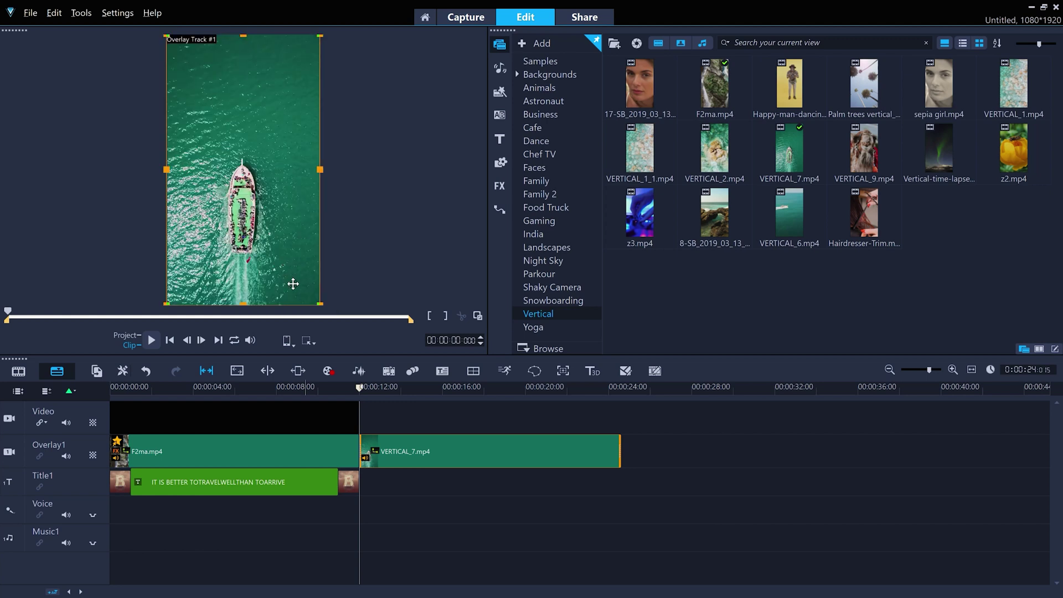
drag(306, 386, 285, 390)
Undo the boat clip, then paste a copy of F2ma.mp4 butted against the original at 12 seconds
click(56, 15)
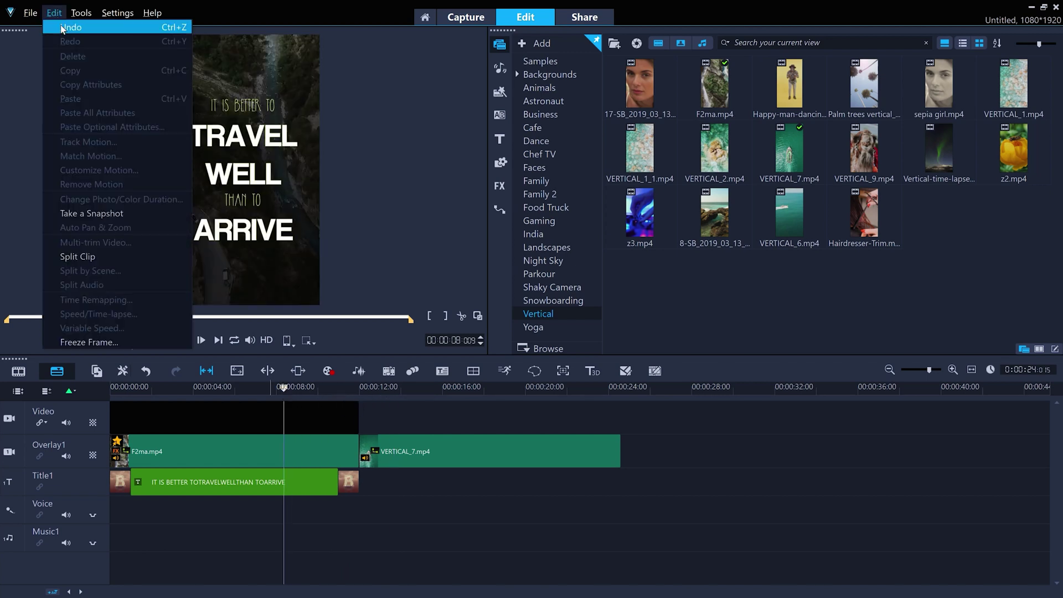
click(65, 27)
click(260, 445)
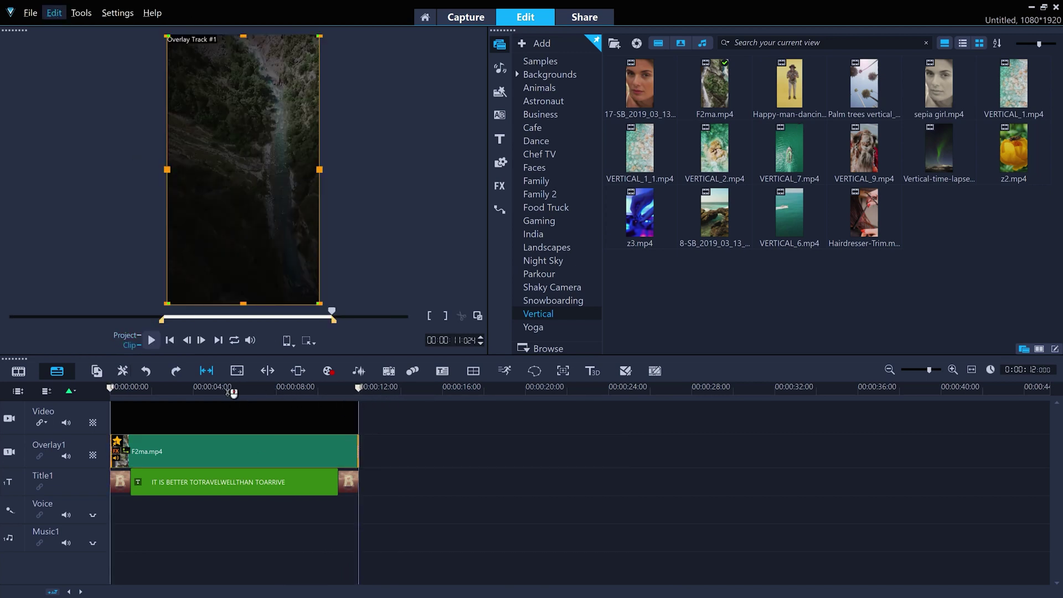
click(56, 15)
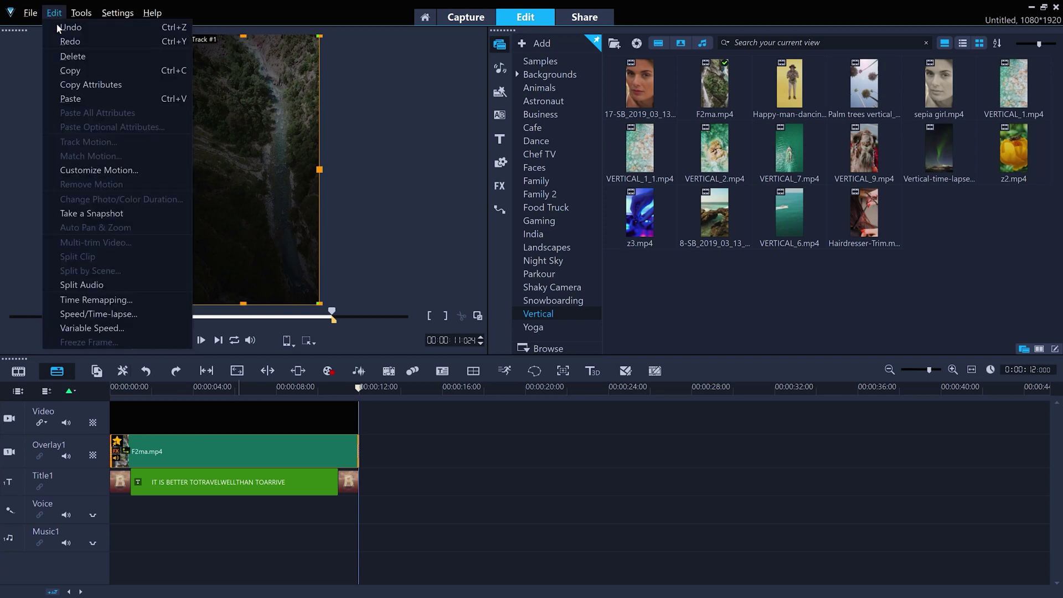
click(65, 67)
click(394, 460)
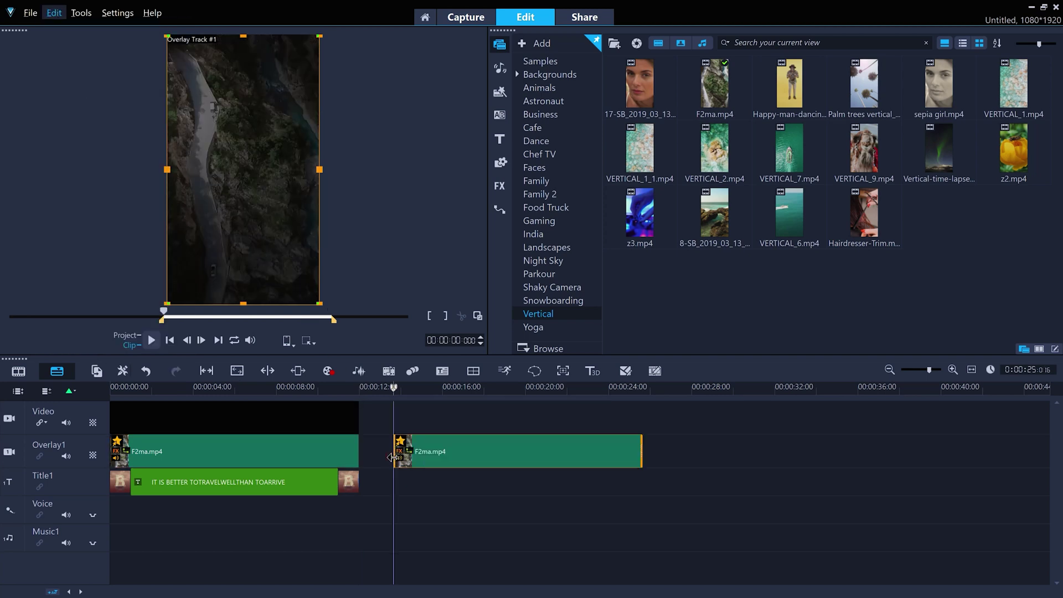
drag(462, 456, 430, 458)
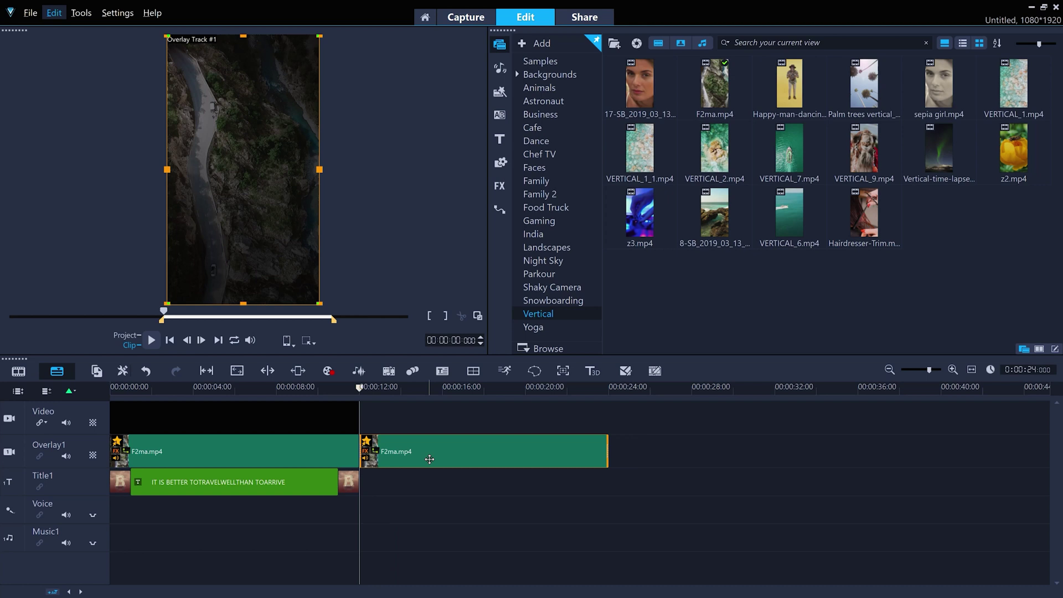
Replace the copy with VERTICAL_7.mp4 and extend the background and title to about 21 seconds
click(96, 370)
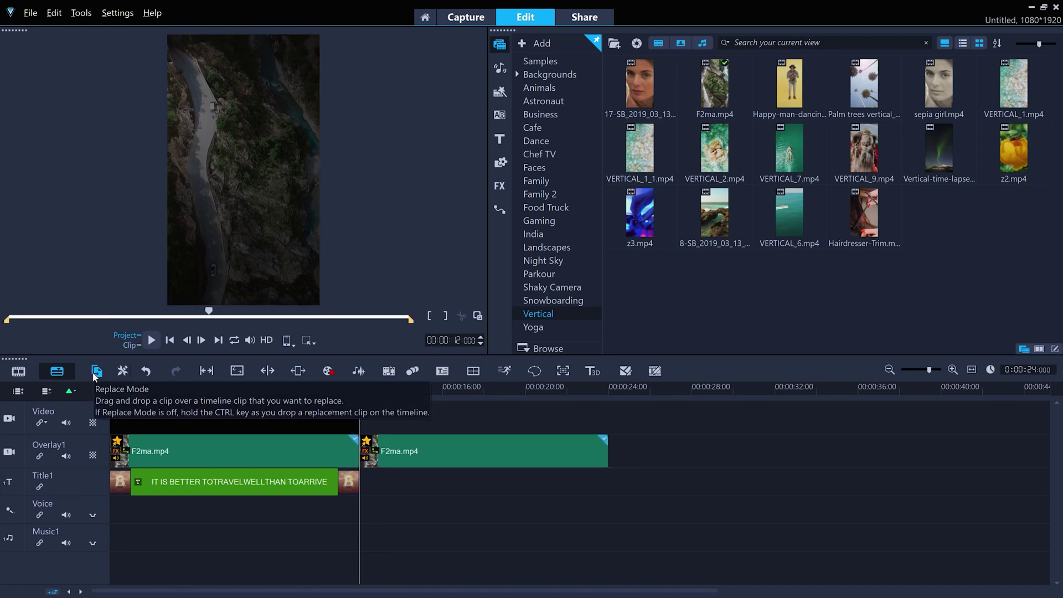
drag(789, 155, 435, 466)
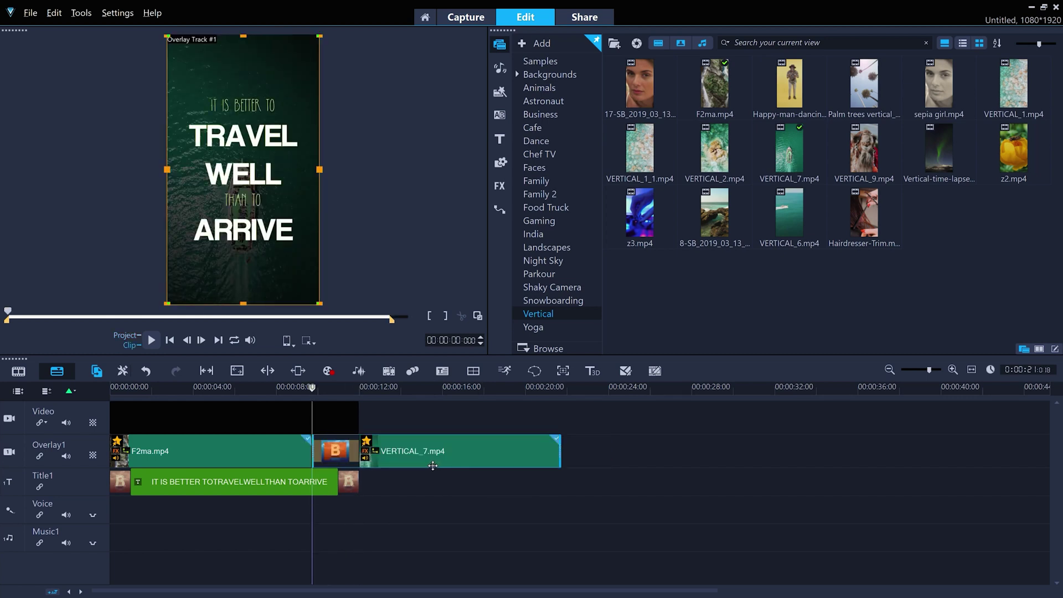
click(336, 410)
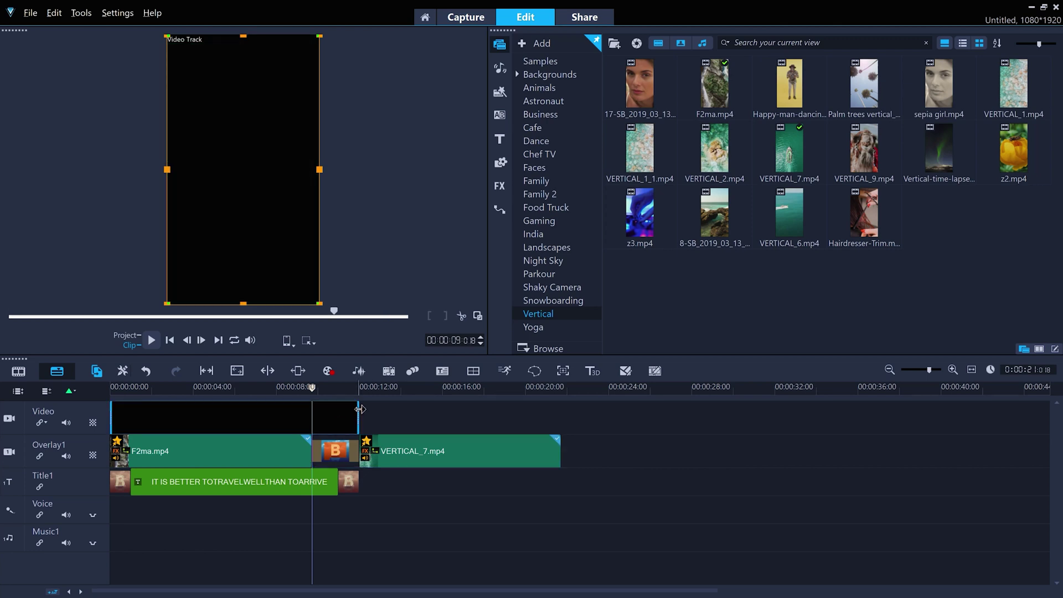
drag(360, 409, 560, 410)
drag(330, 488, 560, 469)
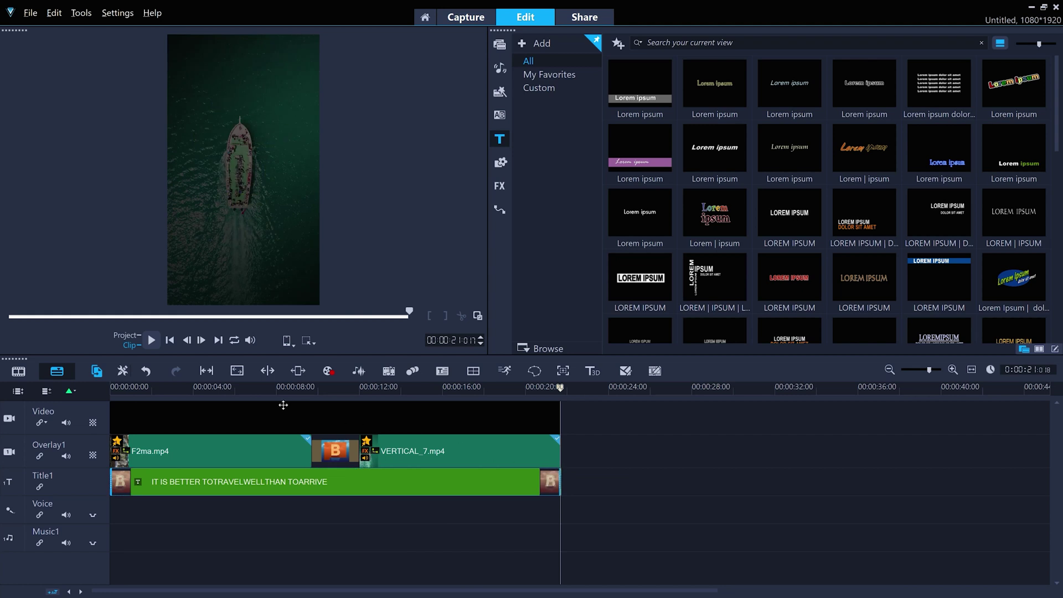
click(246, 394)
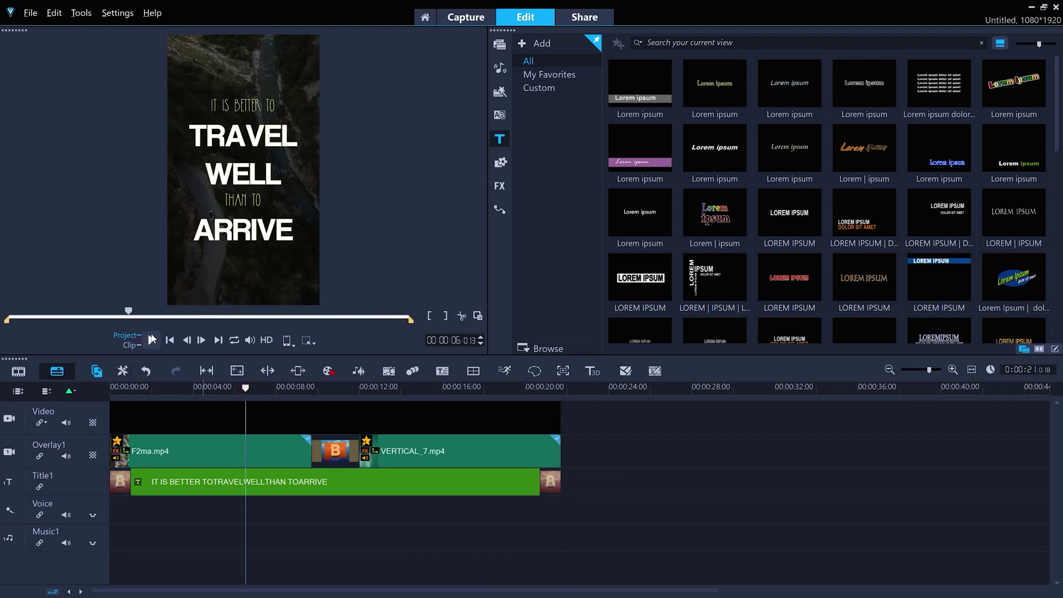
Play the travel project, then drop the Portrait - Dual template onto a new project's timeline
click(151, 339)
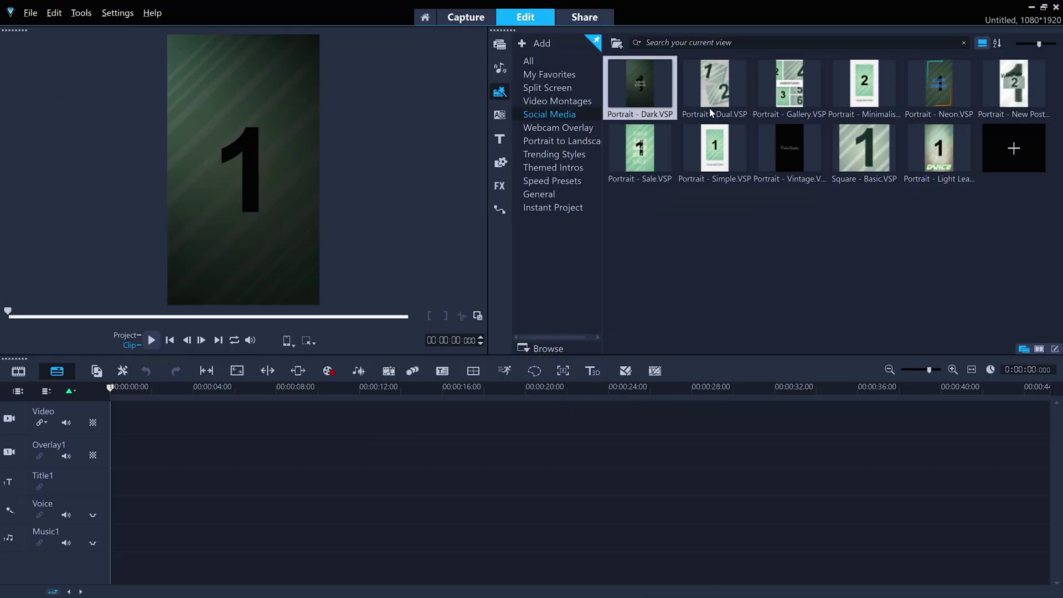
drag(717, 86, 367, 418)
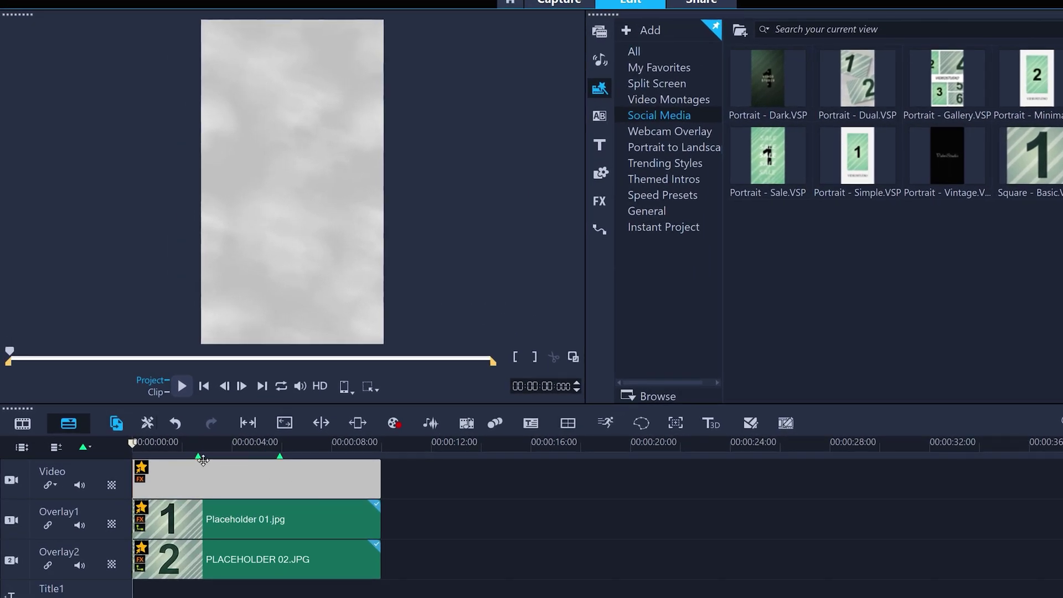
Preview the numbered template cards around 4 seconds and inspect the first placeholder's options
drag(131, 446, 242, 443)
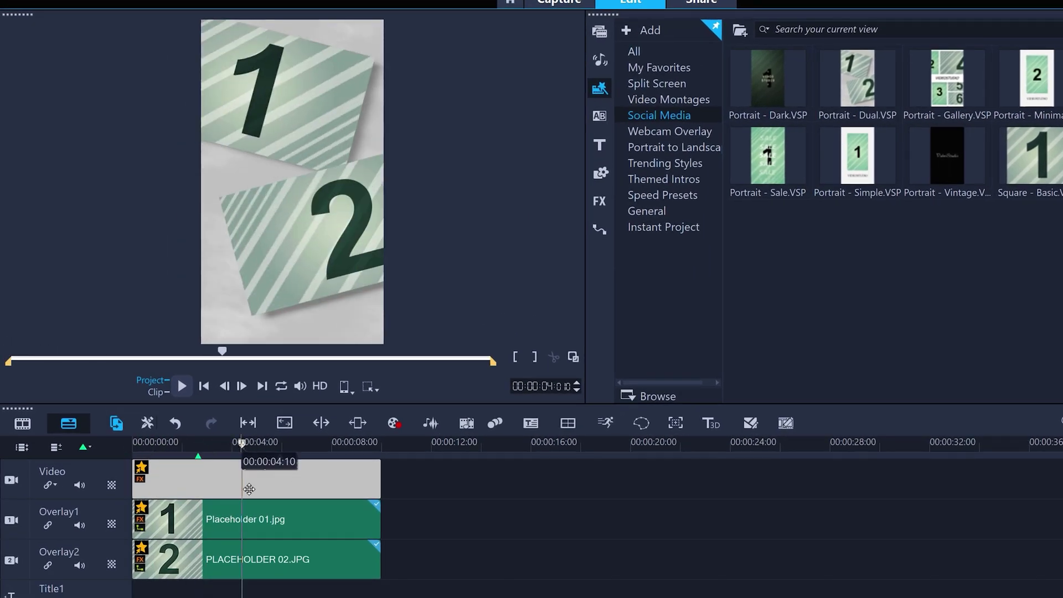
right_click(277, 520)
mouse_move(374, 446)
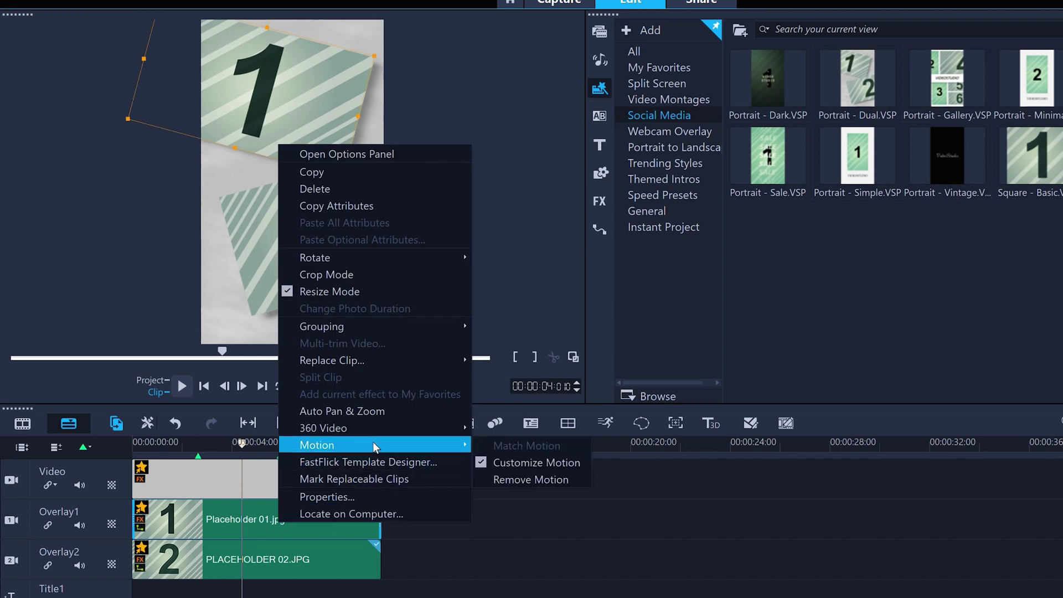
click(909, 289)
Replace both placeholders with boy portrait5 and boy portrait24 from the Family 2 folder
click(599, 31)
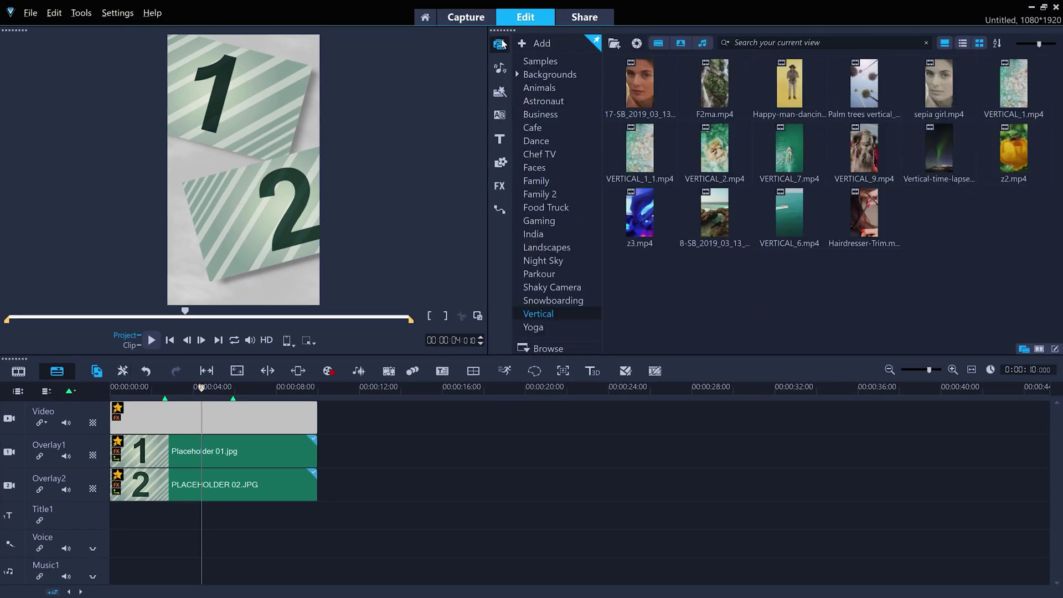
click(540, 195)
scroll(712, 200, down, 3)
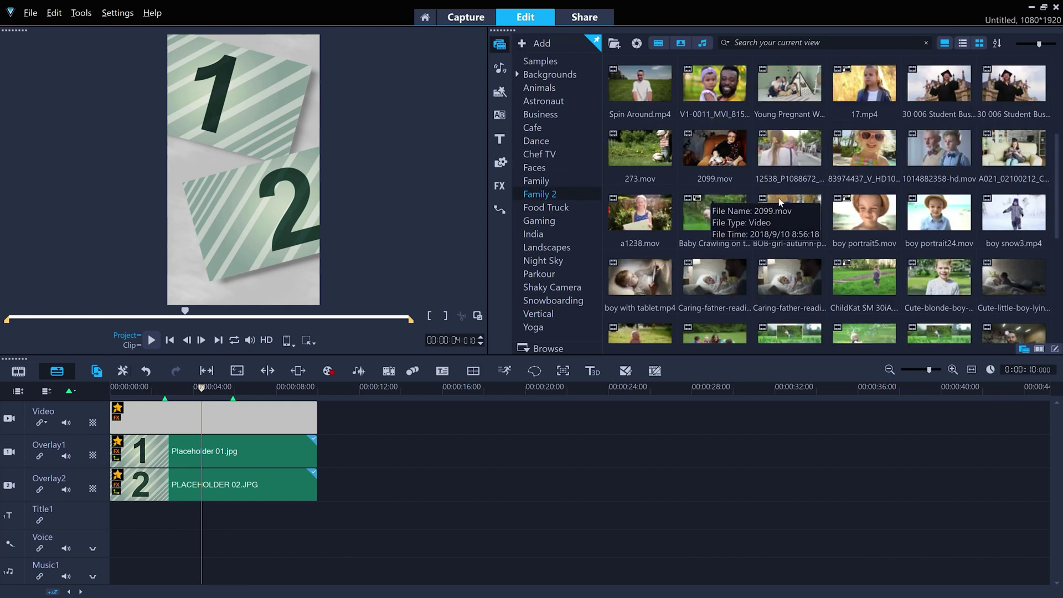
click(942, 218)
shift+click(874, 218)
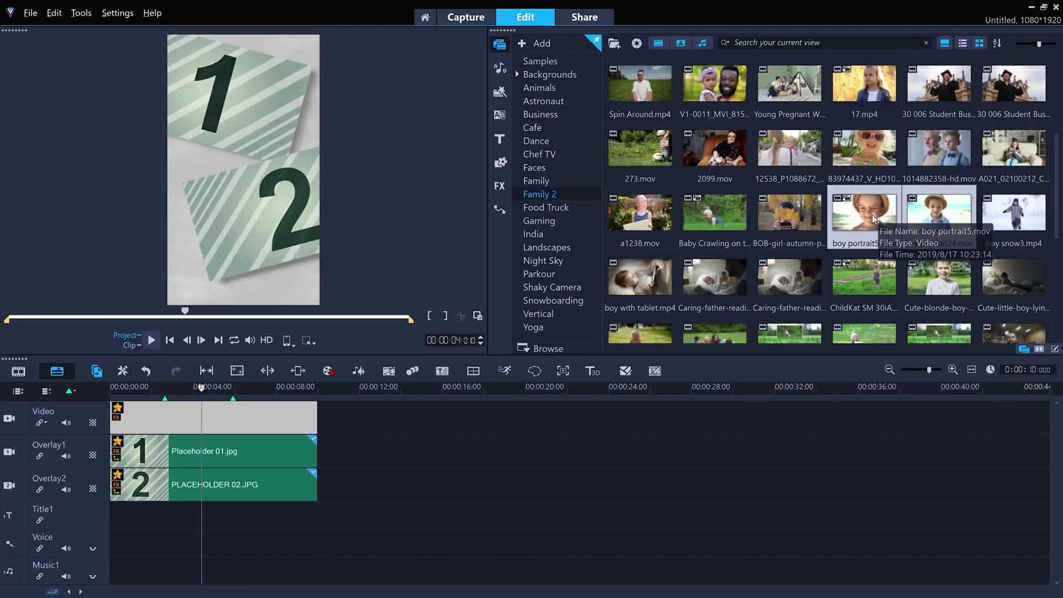
drag(874, 222, 244, 451)
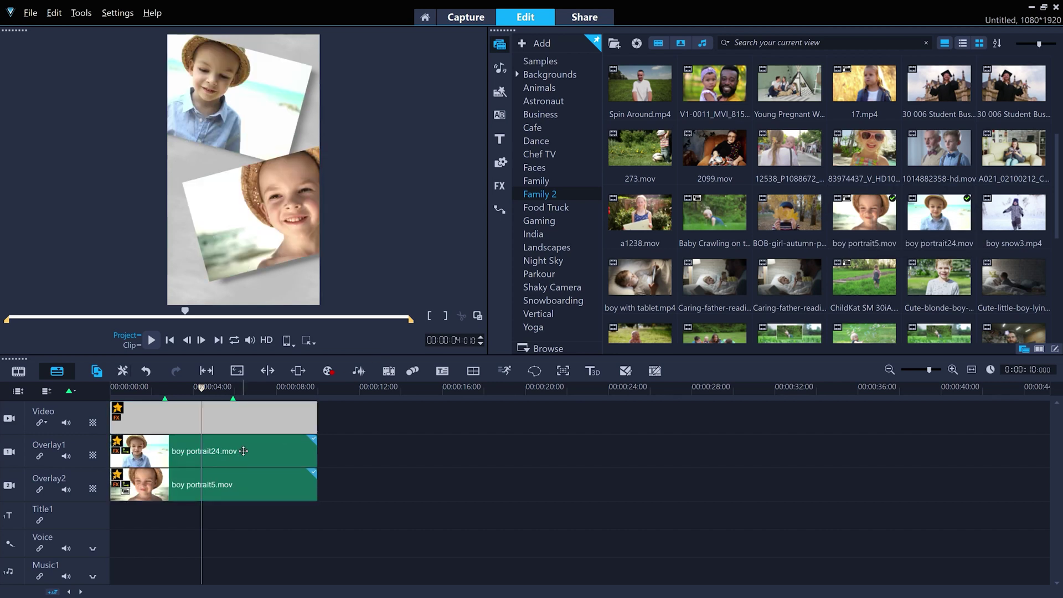
drag(133, 385, 266, 388)
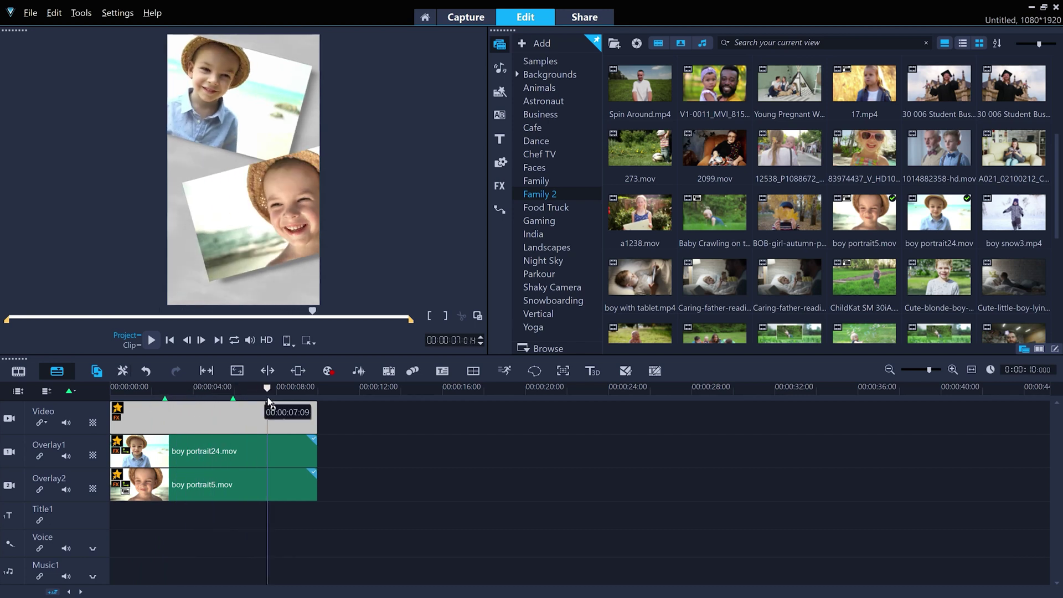
Customize the boy portrait24 motion: add a 6-second keyframe, then move the end lower right and rotate it
right_click(267, 458)
mouse_move(394, 364)
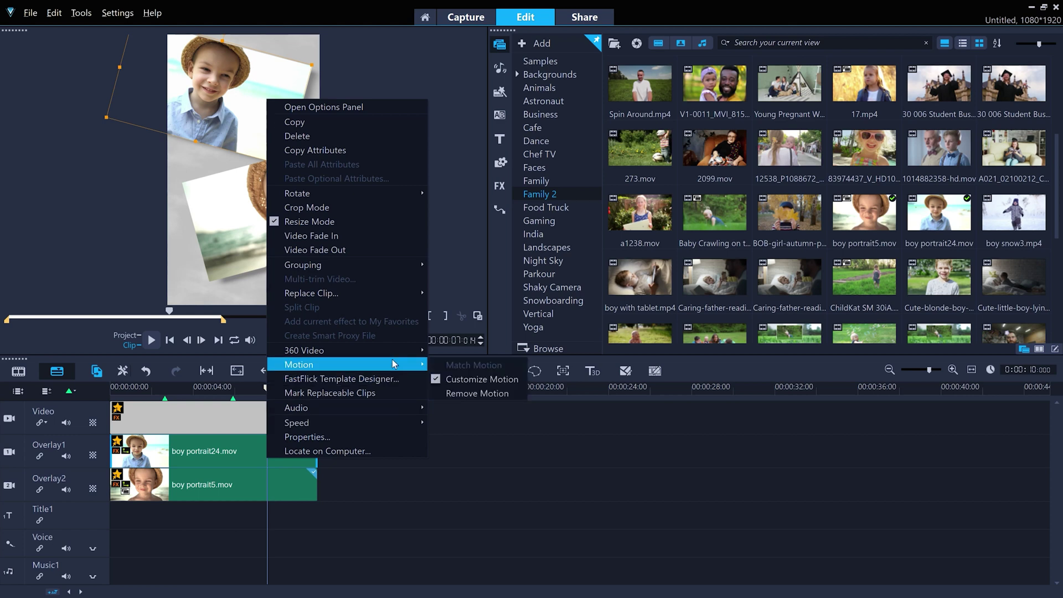
click(519, 385)
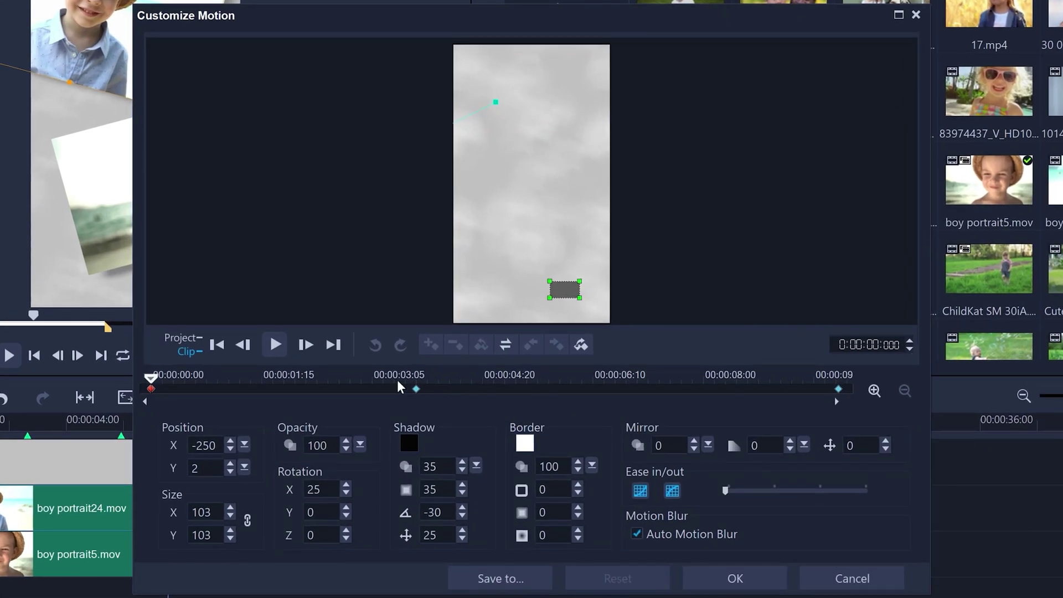
drag(398, 385, 185, 387)
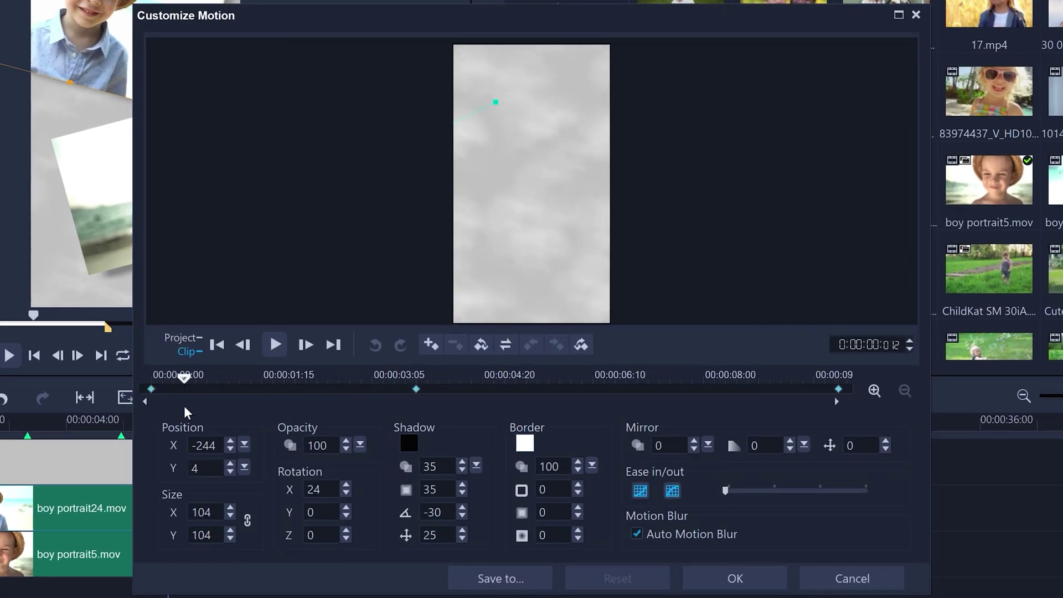
drag(265, 404, 612, 393)
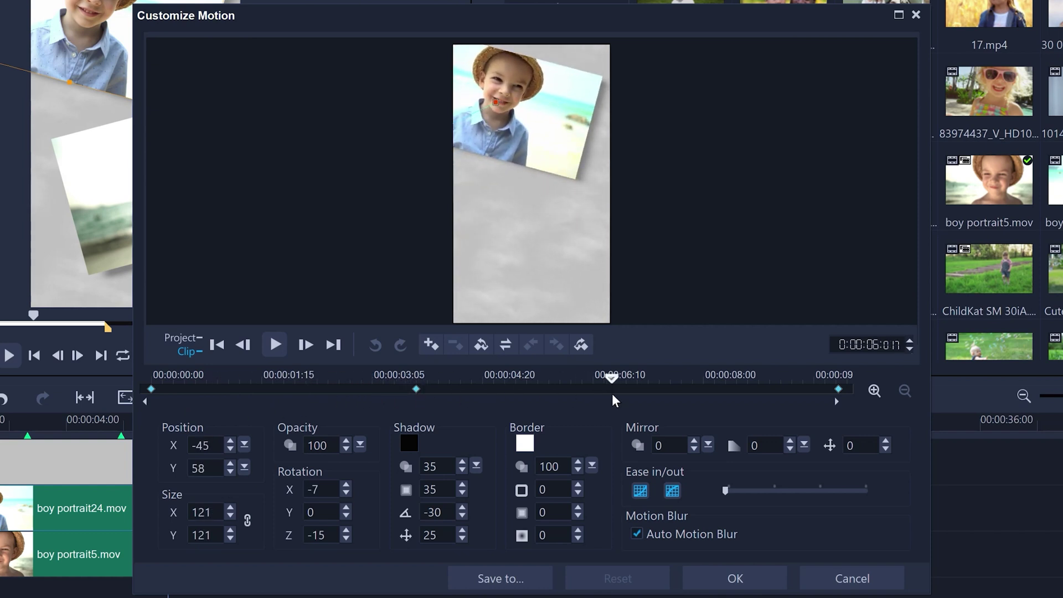
click(432, 345)
click(836, 400)
drag(521, 129, 590, 273)
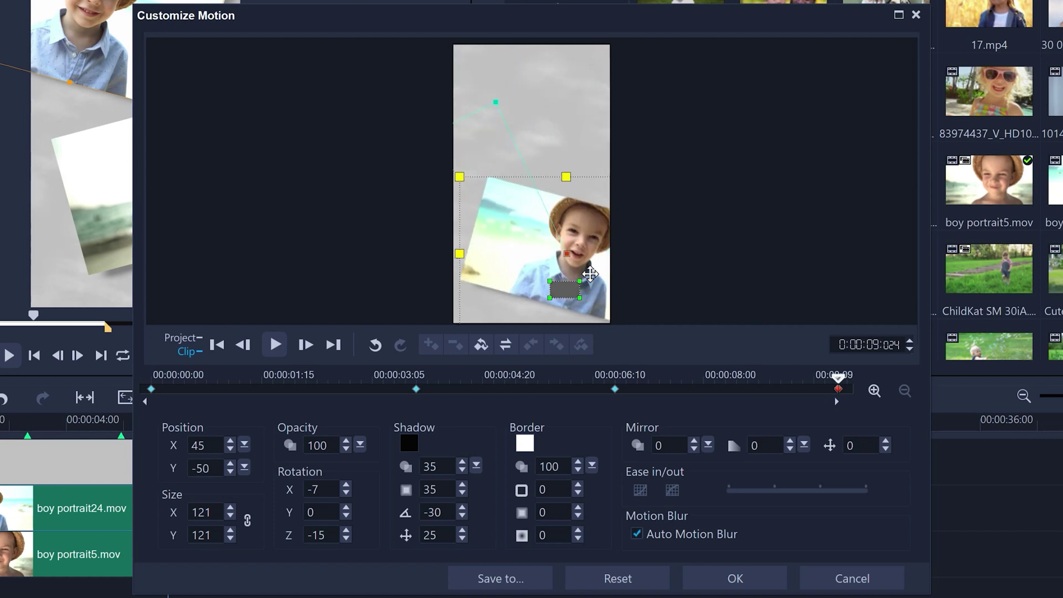
drag(452, 175, 414, 251)
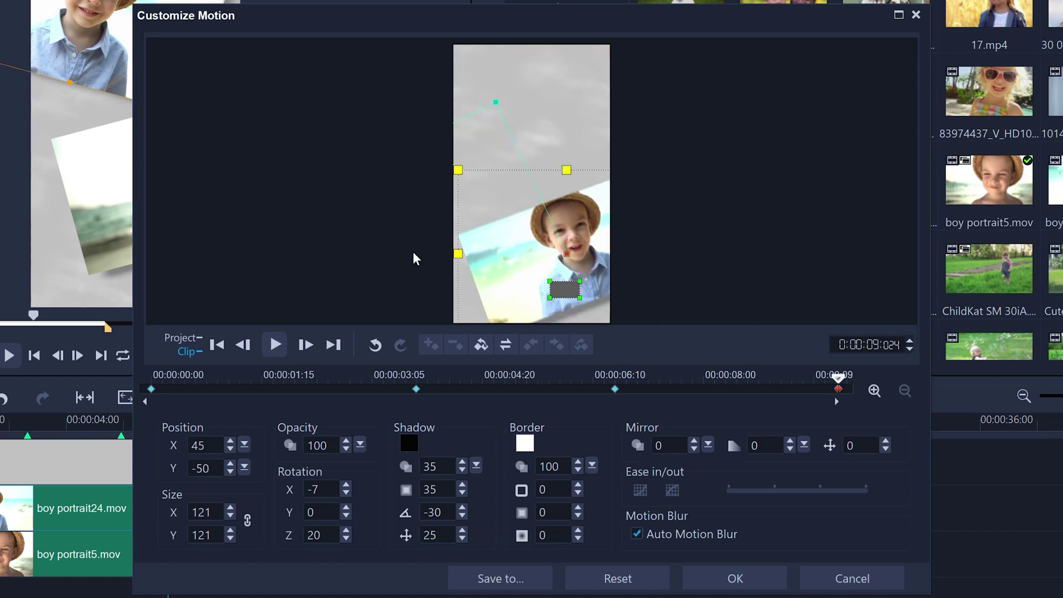
drag(399, 385, 885, 437)
click(701, 576)
Customize the boy portrait5 motion so its final position sits up over the first portrait
right_click(160, 555)
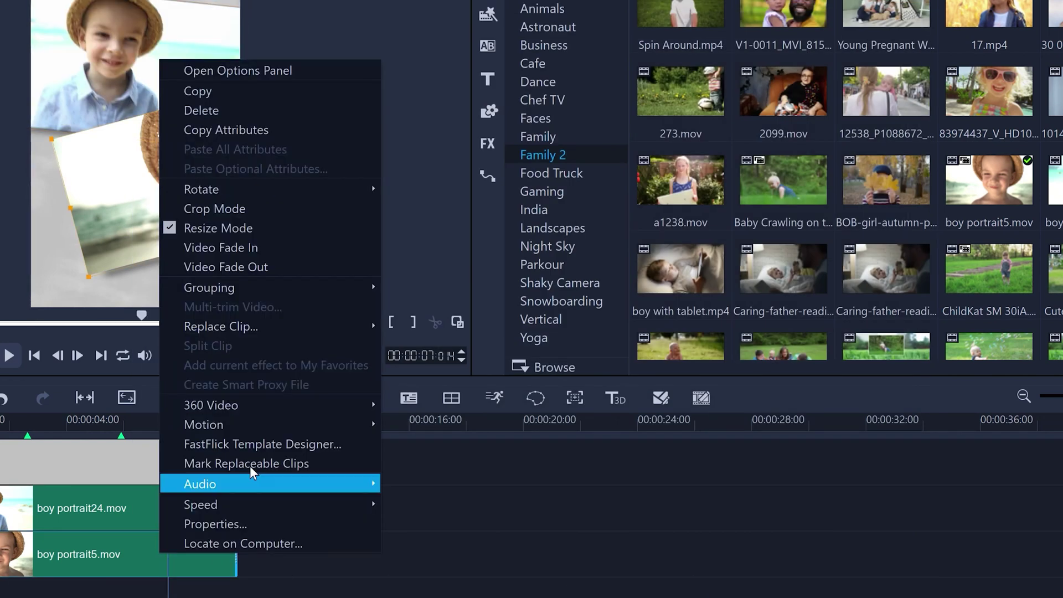
mouse_move(343, 424)
click(487, 443)
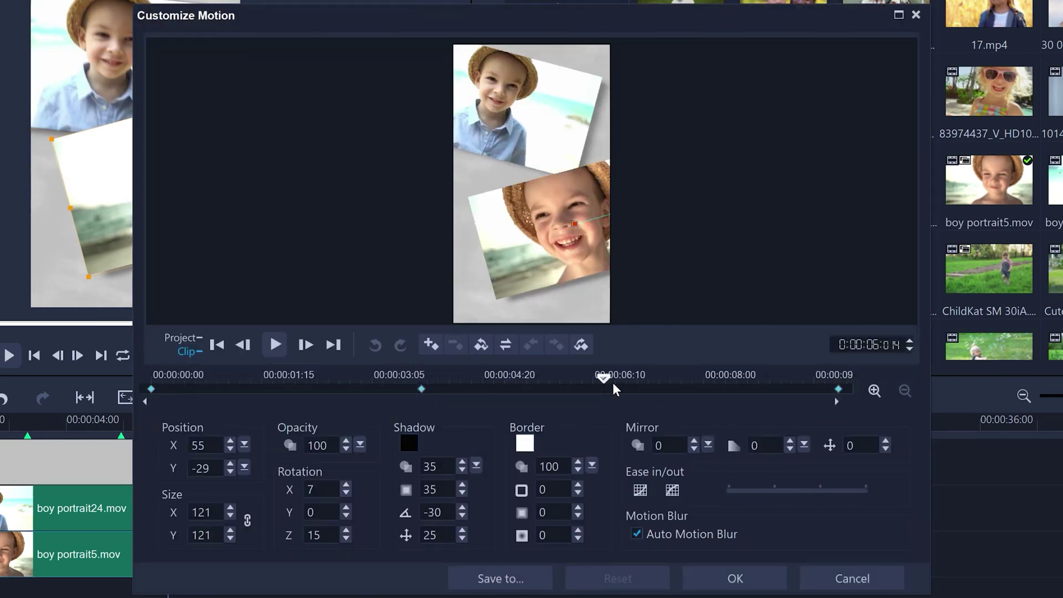
click(838, 388)
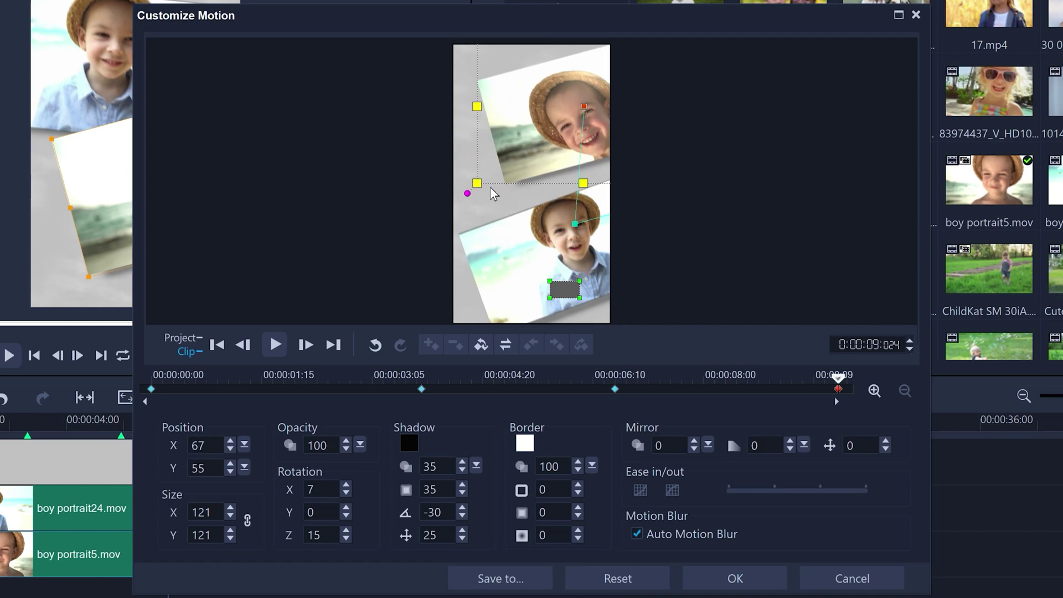
drag(838, 378, 785, 421)
Accept the second portrait's motion and check both motions around 5 seconds
click(757, 579)
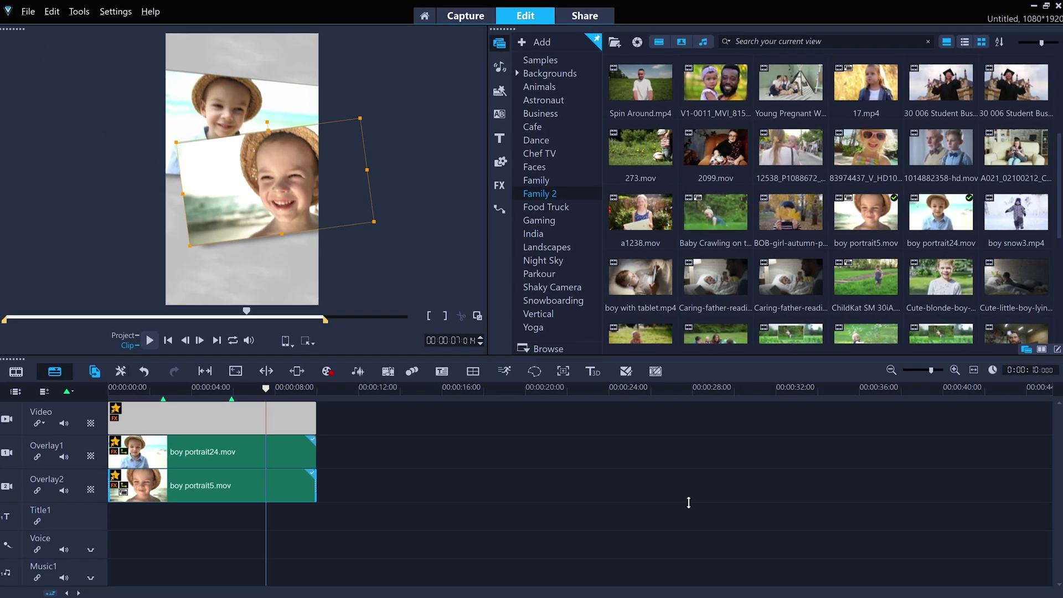
drag(206, 387, 322, 394)
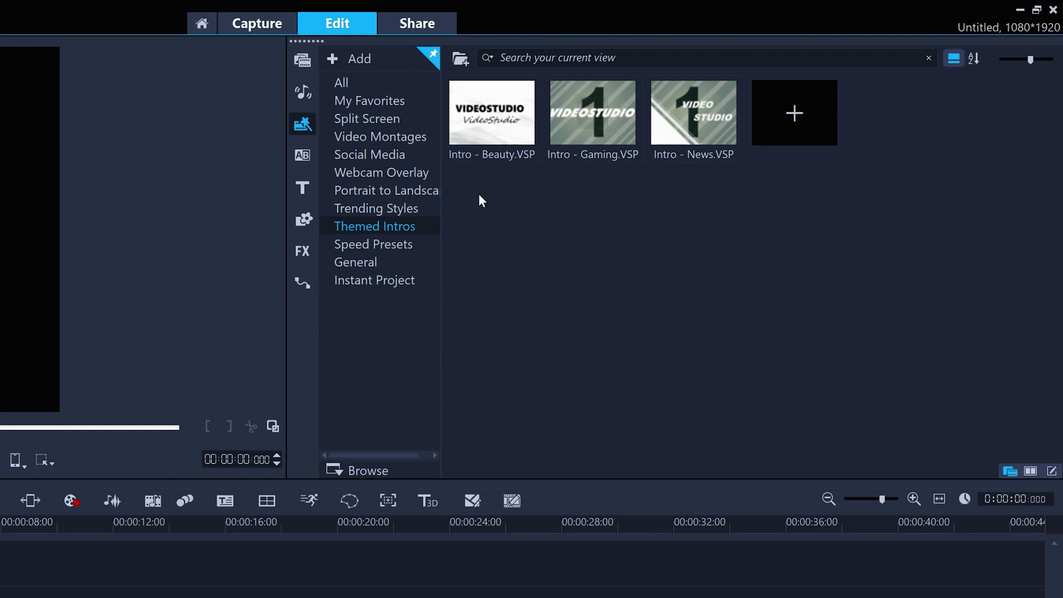
Load Intro - Beauty onto the timeline and swap Placeholder 01 for the Yoga makeup-mirror clip
drag(509, 118, 97, 564)
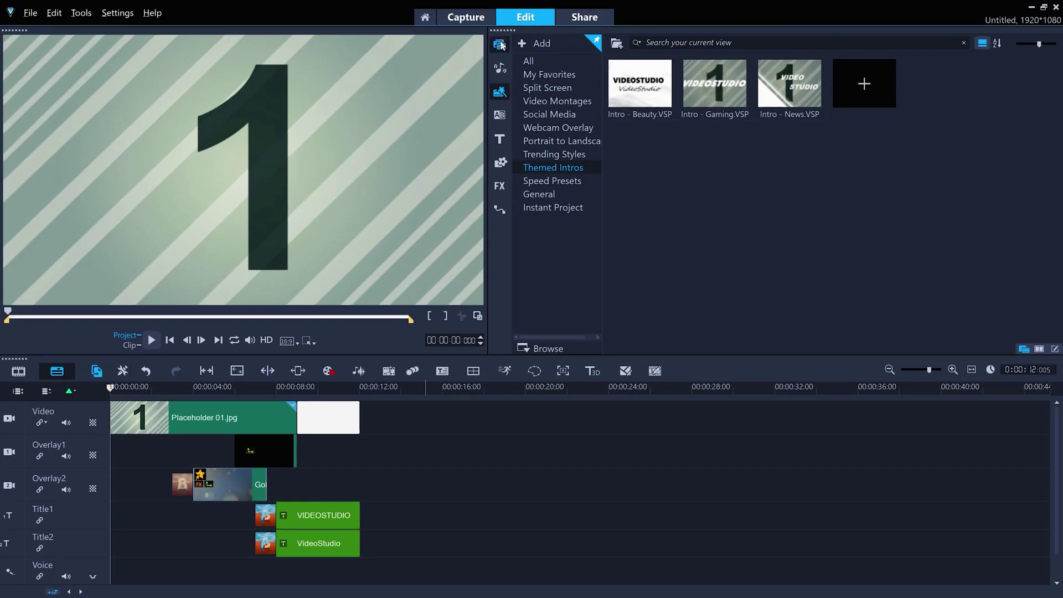
click(501, 45)
click(535, 327)
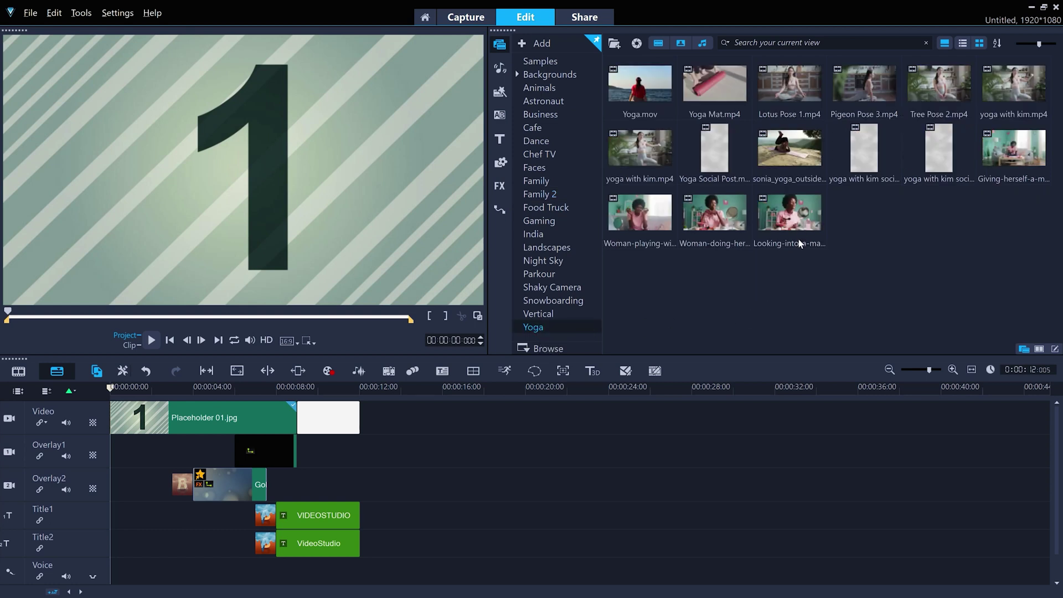
click(798, 218)
drag(216, 423, 215, 424)
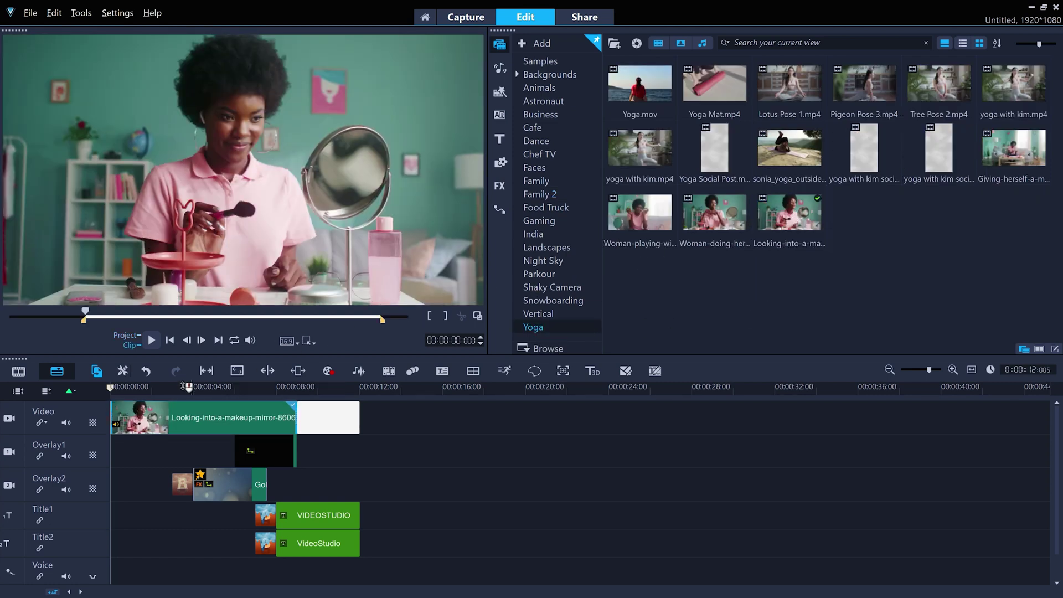
drag(203, 385, 275, 385)
Retype the main title as BEAUTYTUBE, colour TUBE pink, and centre it
click(296, 514)
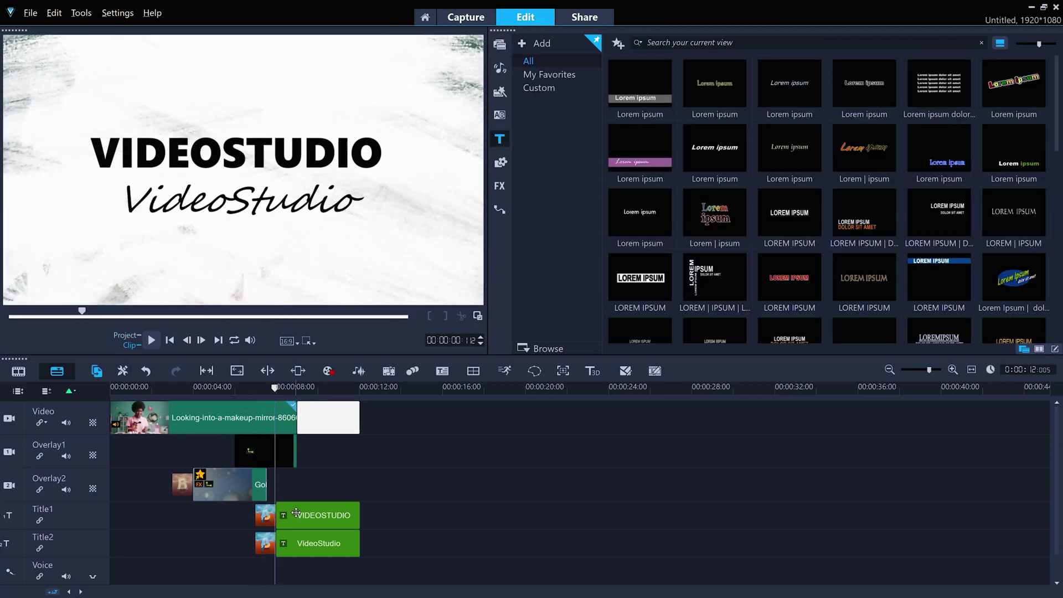
double_click(212, 149)
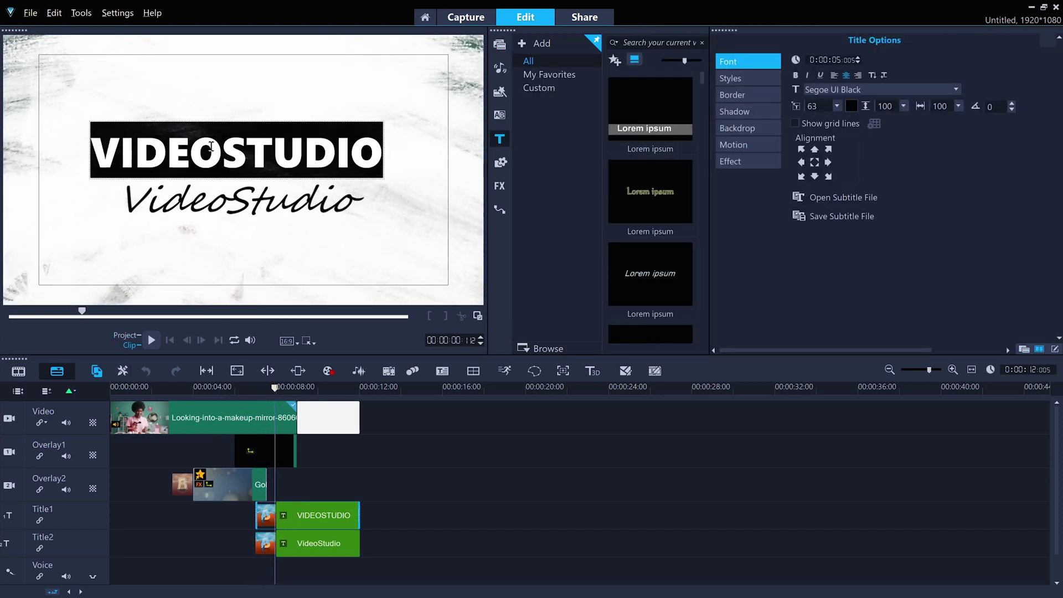
text(BEAU)
key(shift+Left)
key(shift+Left)
key(shift+Left)
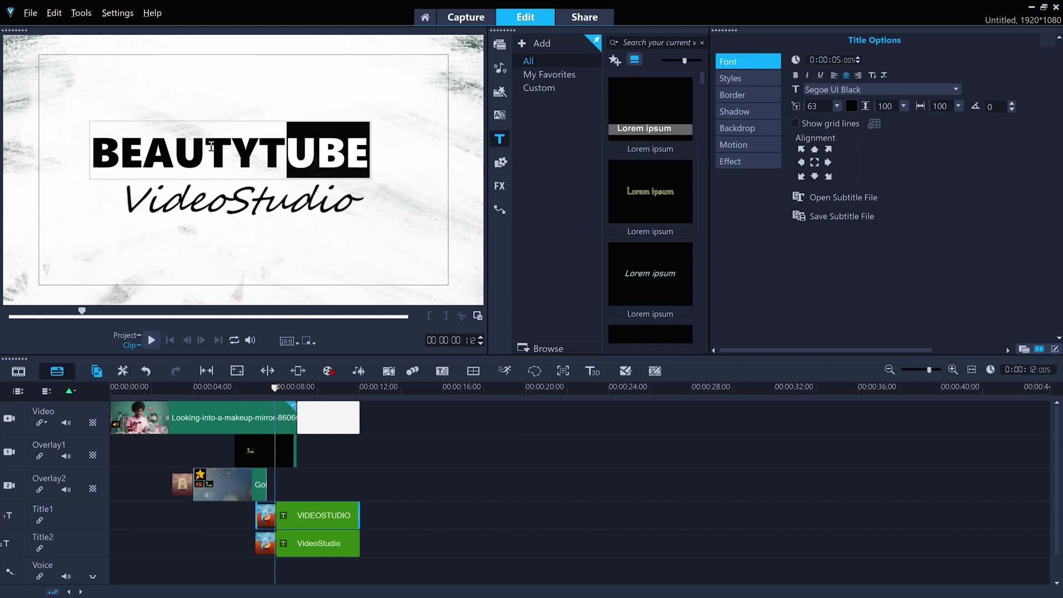
click(851, 106)
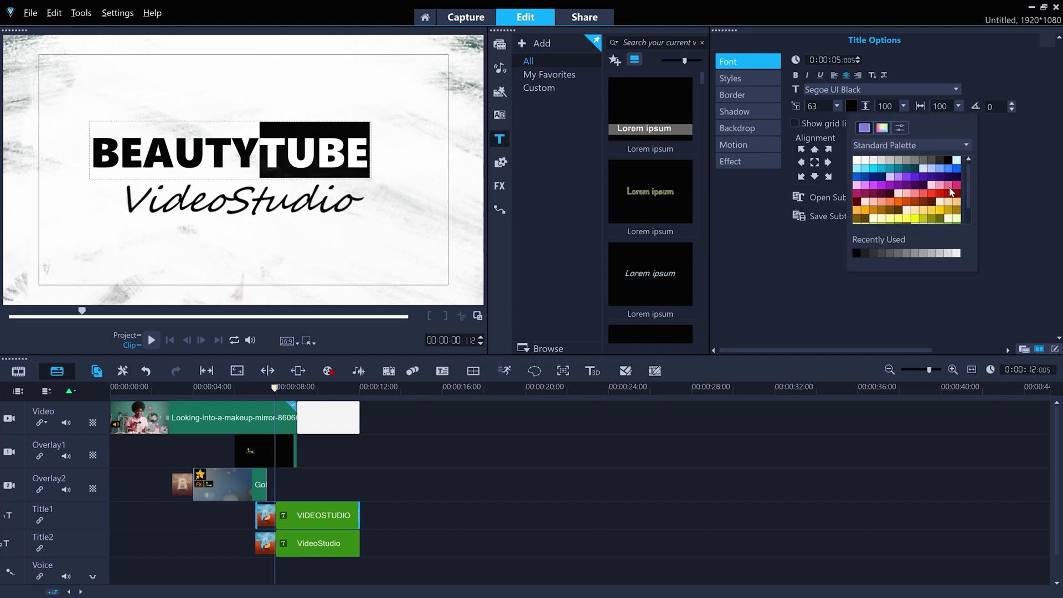
click(956, 186)
click(813, 164)
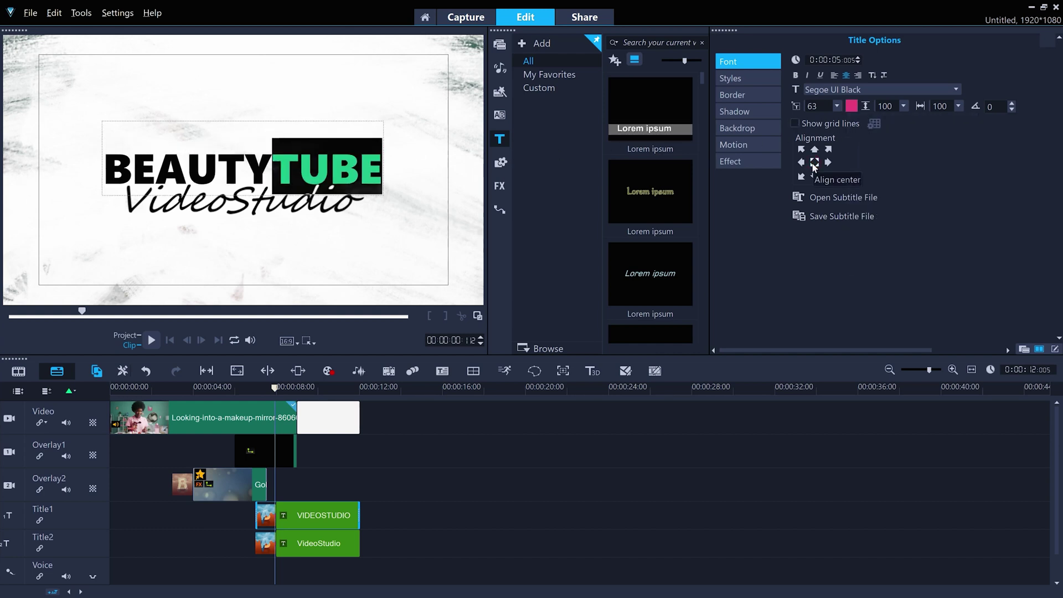
click(302, 522)
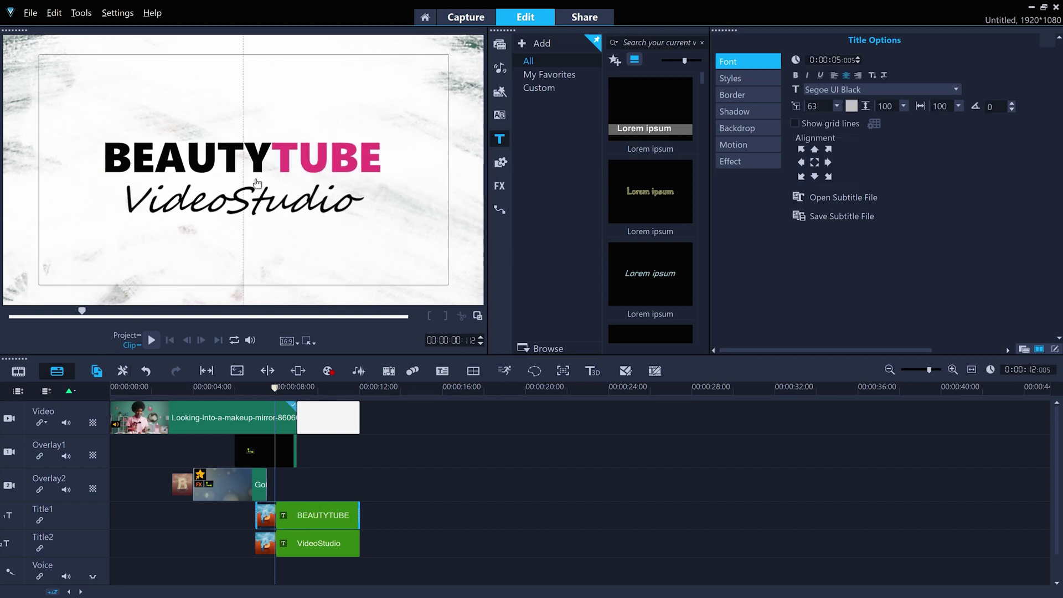
Replace the subtitle with 'with' plus the presenter's name, colouring 'with' pink
double_click(253, 206)
key(ctrl+a)
text(with Breyanna)
double_click(166, 202)
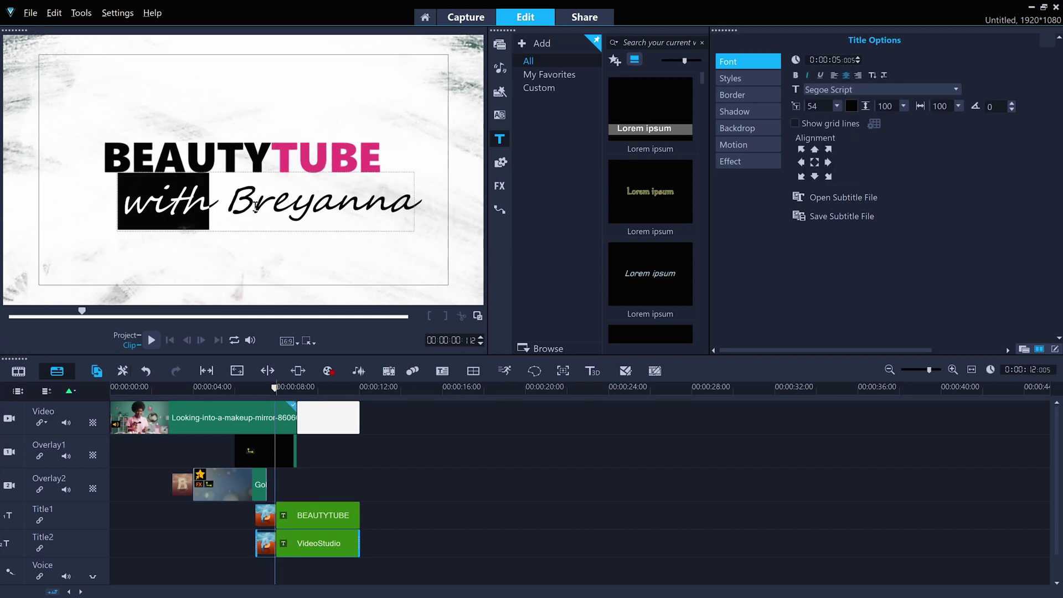
click(852, 106)
click(958, 191)
click(275, 210)
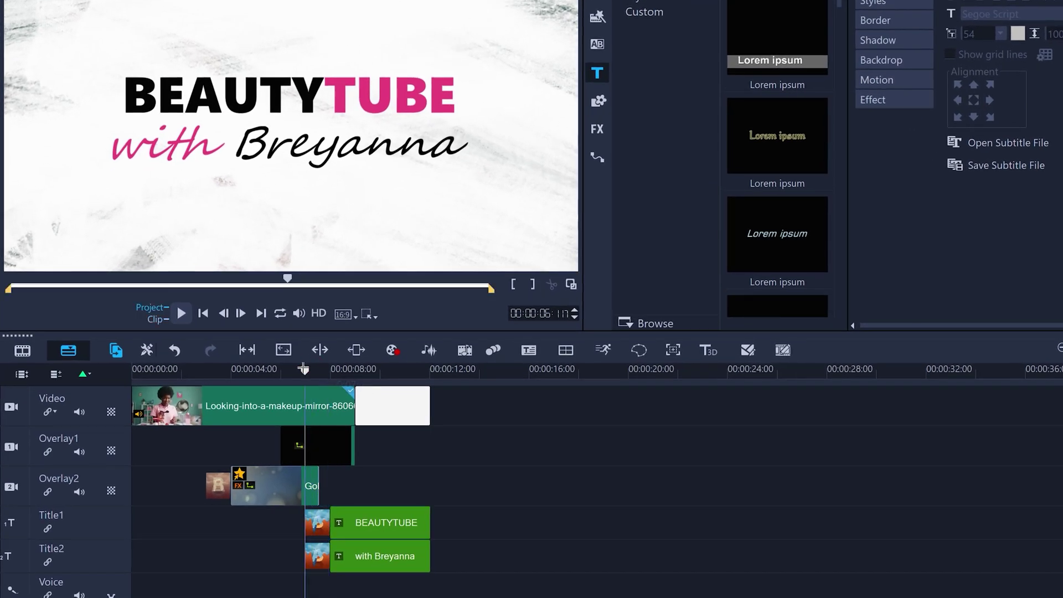
Add a Smear transition before the BEAUTYTUBE title and before the second title clip
click(259, 386)
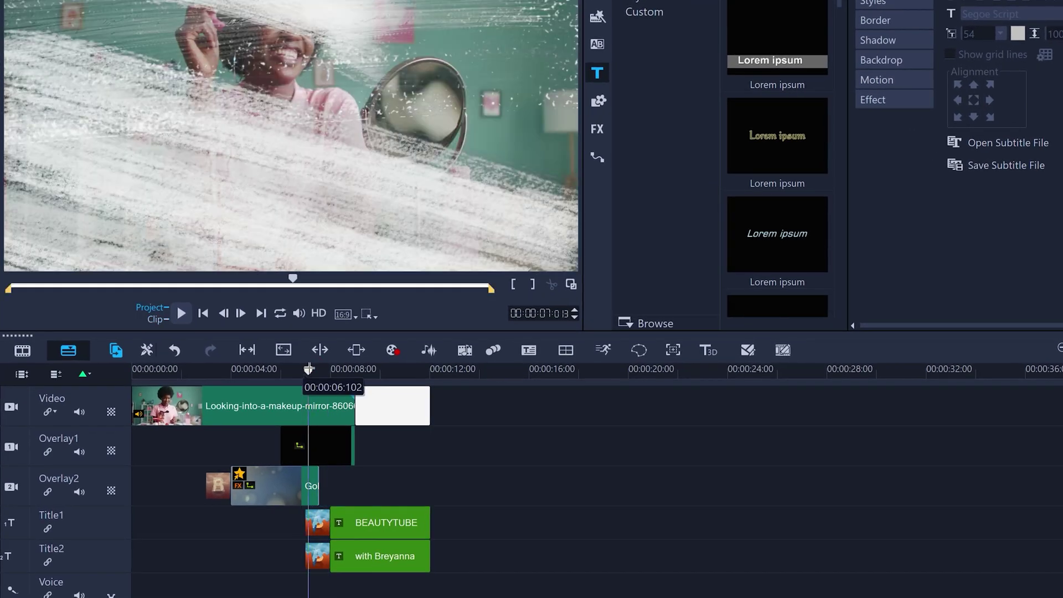
drag(312, 369, 332, 369)
click(318, 526)
click(322, 525)
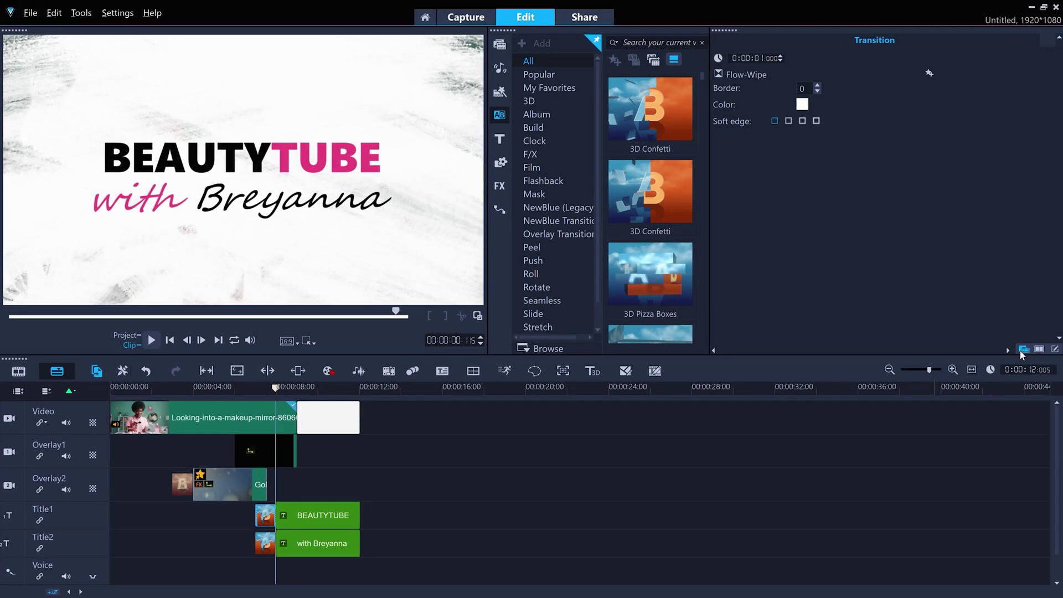
click(1023, 350)
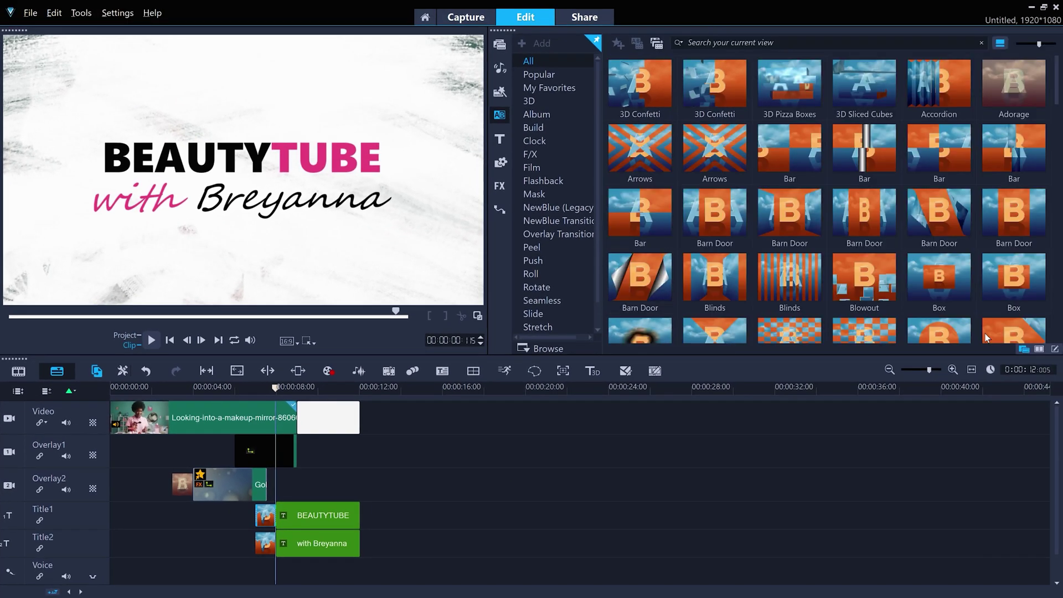
scroll(887, 288, down, 10)
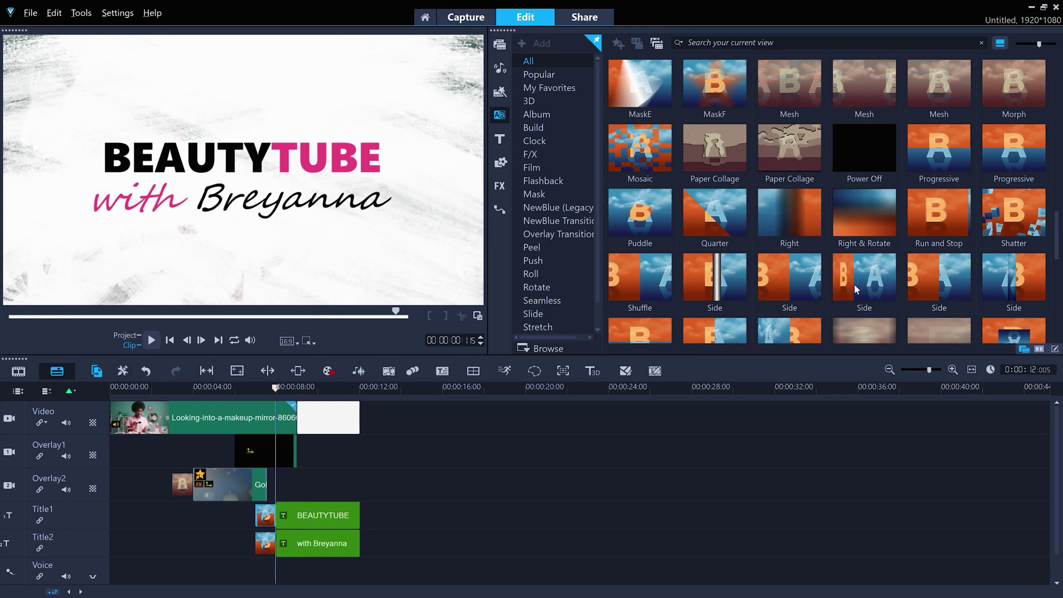
scroll(848, 288, down, 1)
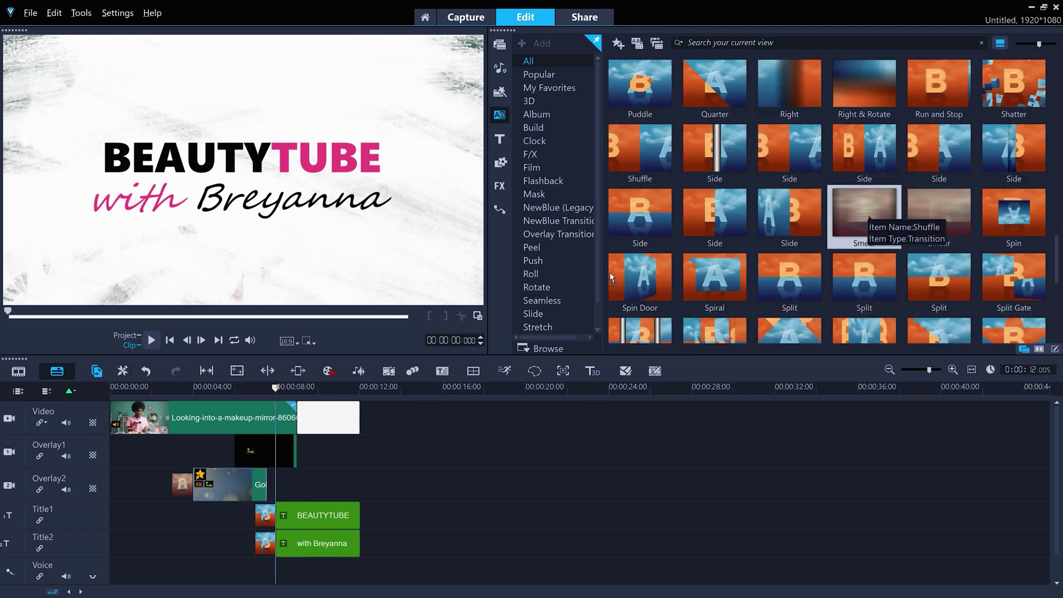
drag(287, 488, 296, 510)
mouse_move(889, 208)
mouse_down()
mouse_move(294, 548)
mouse_move(269, 543)
mouse_up()
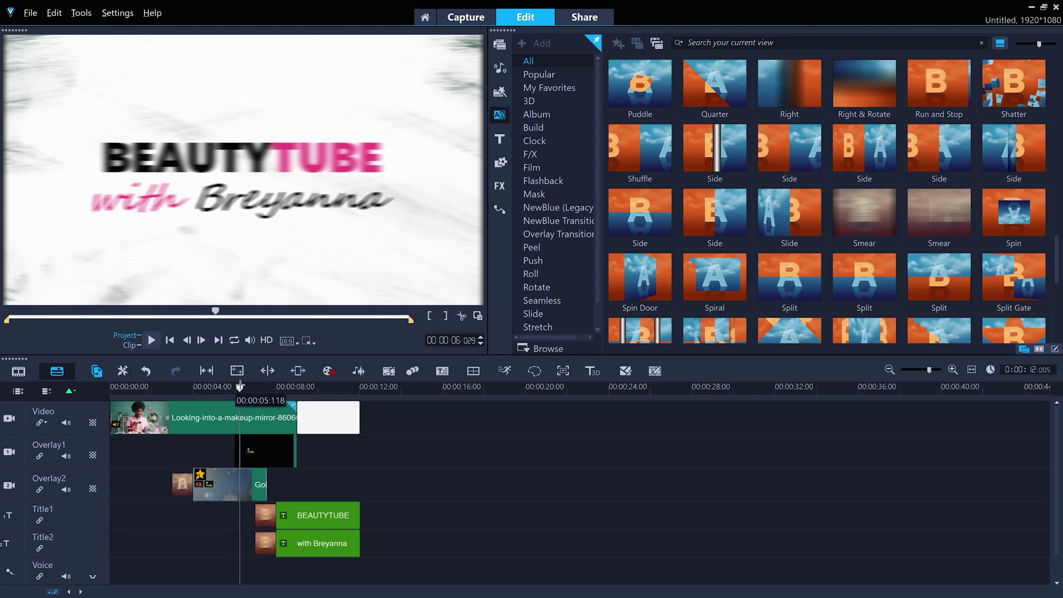
drag(240, 387, 286, 389)
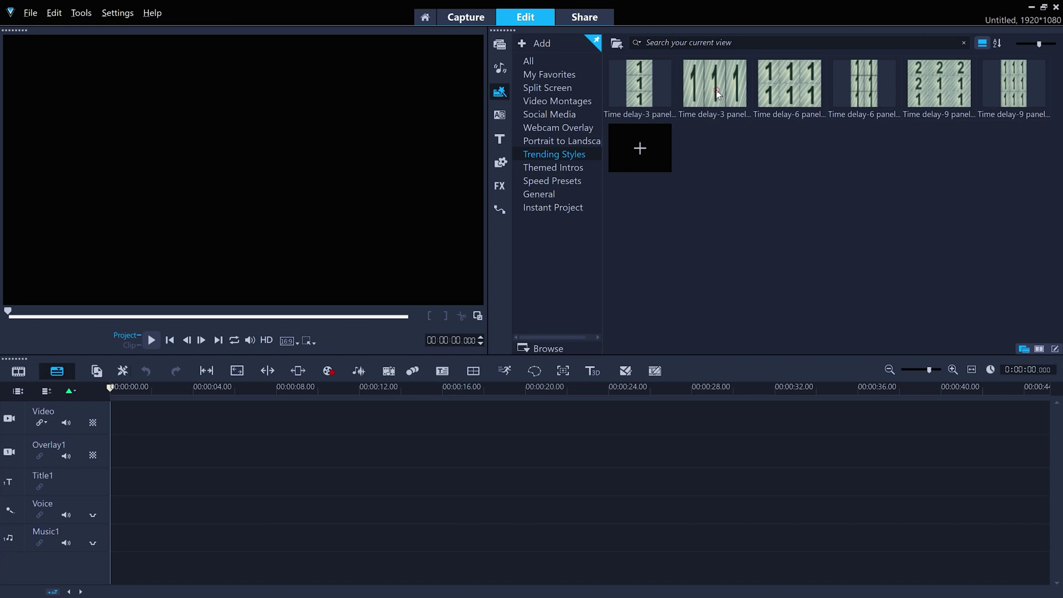
Place the Time delay-3 panel template, fill its panels with Vertical's z3.mp4, and play it
drag(513, 270, 278, 437)
click(501, 46)
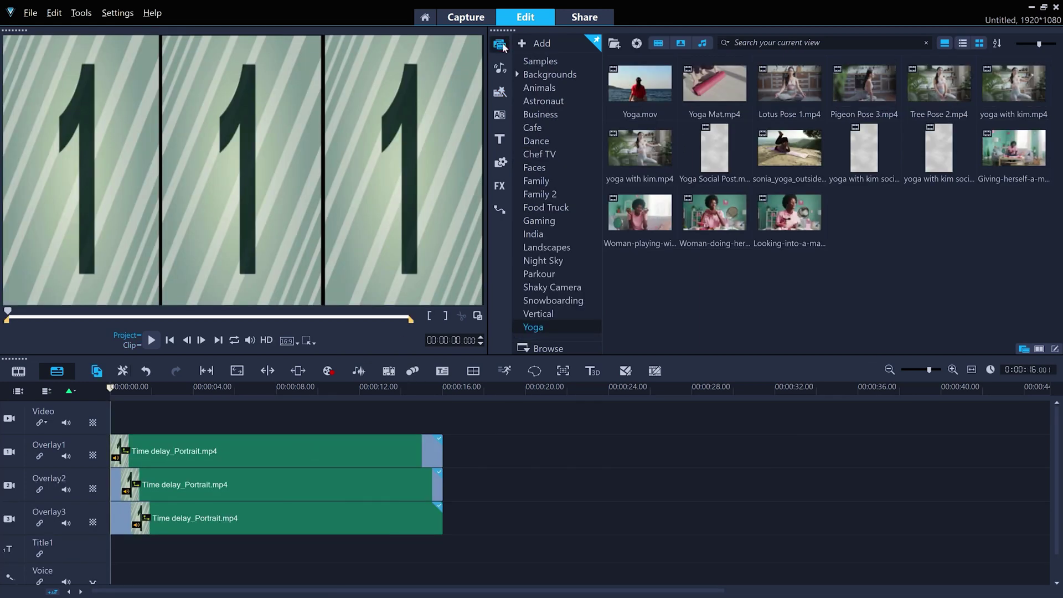
click(539, 314)
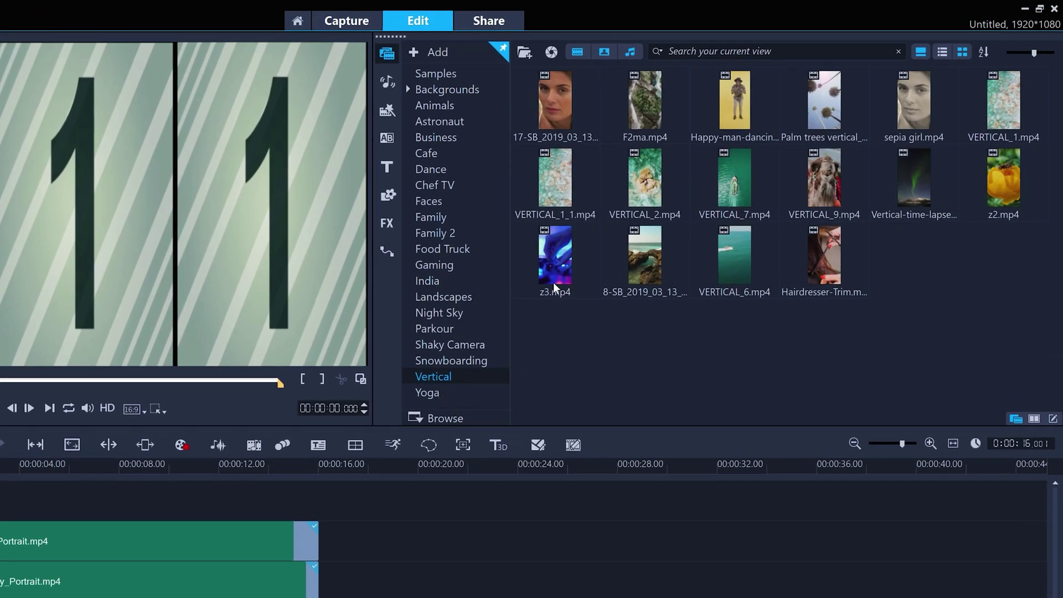
click(561, 256)
drag(377, 482, 374, 476)
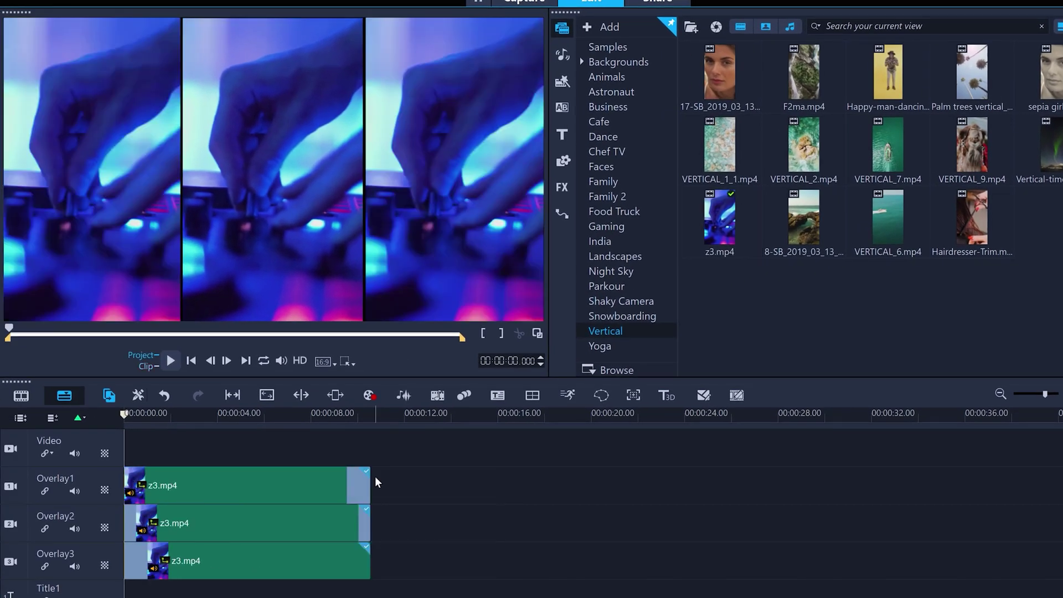
click(171, 360)
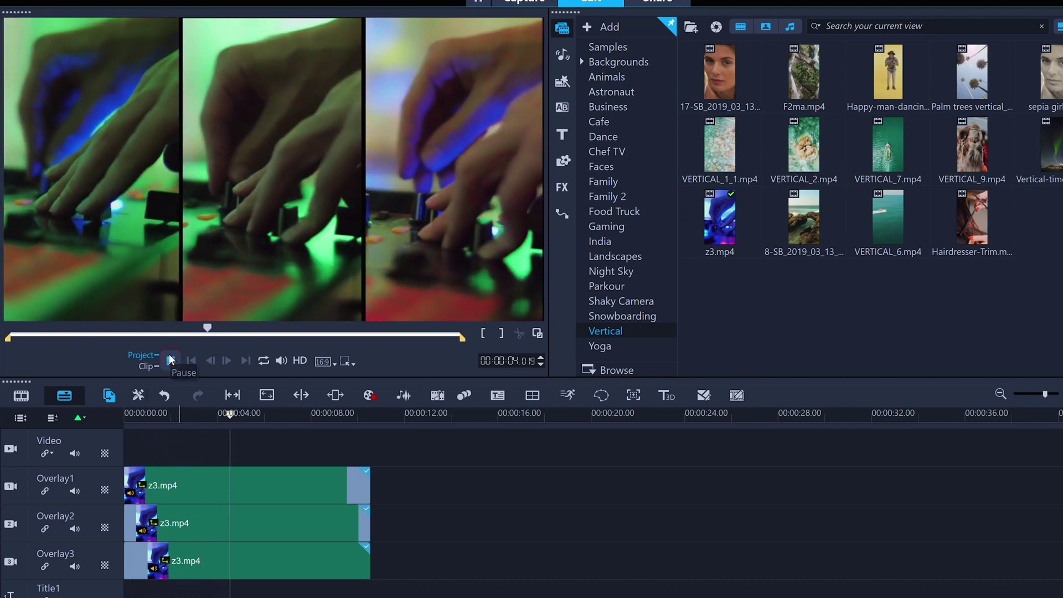
Apply the Film Noir LUT profile to the first overlay clip, the left panel
click(170, 361)
double_click(257, 479)
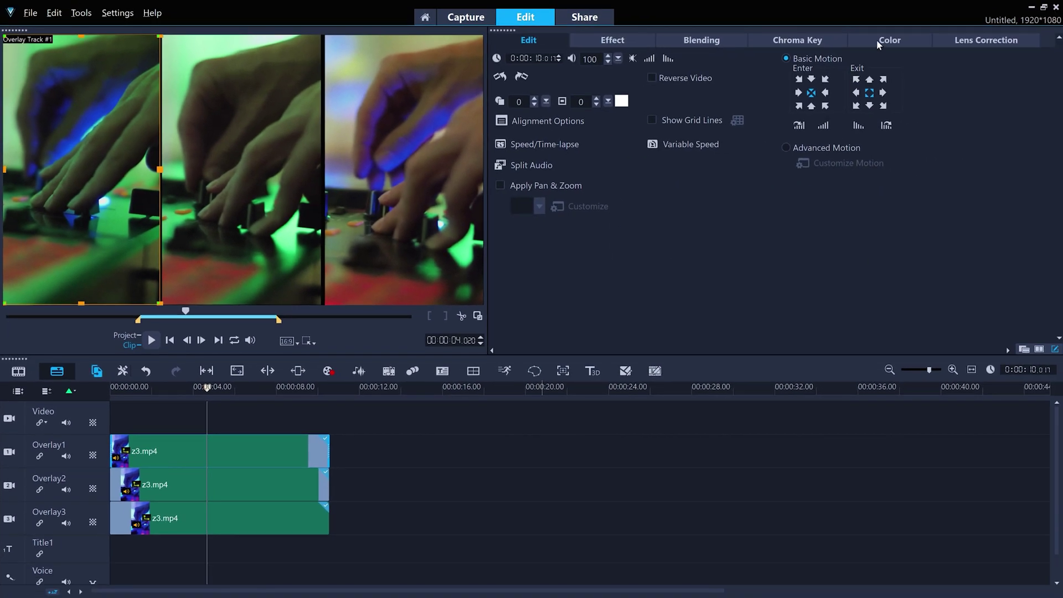
click(880, 41)
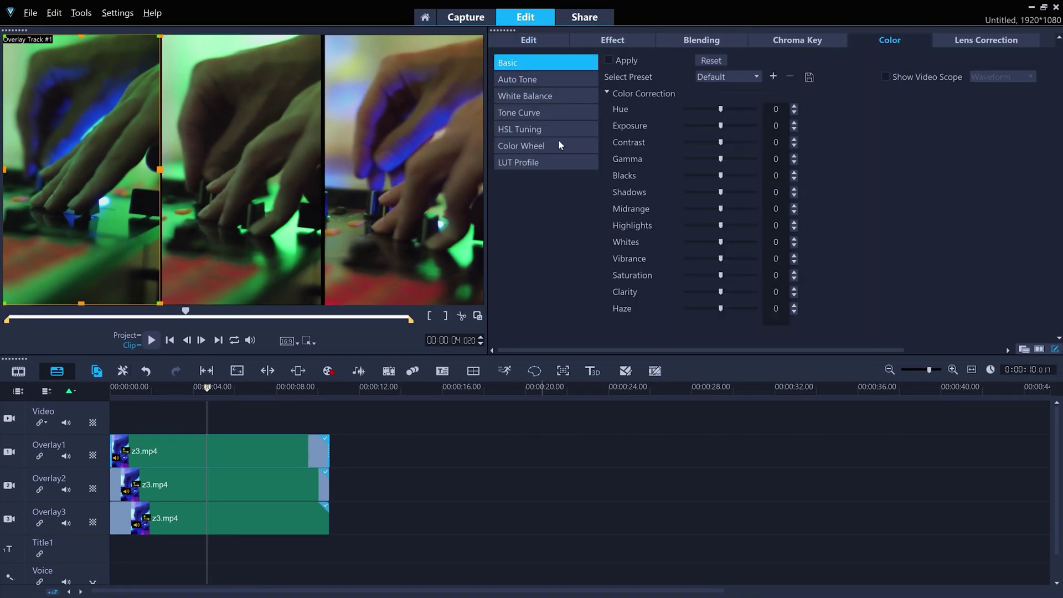
click(535, 164)
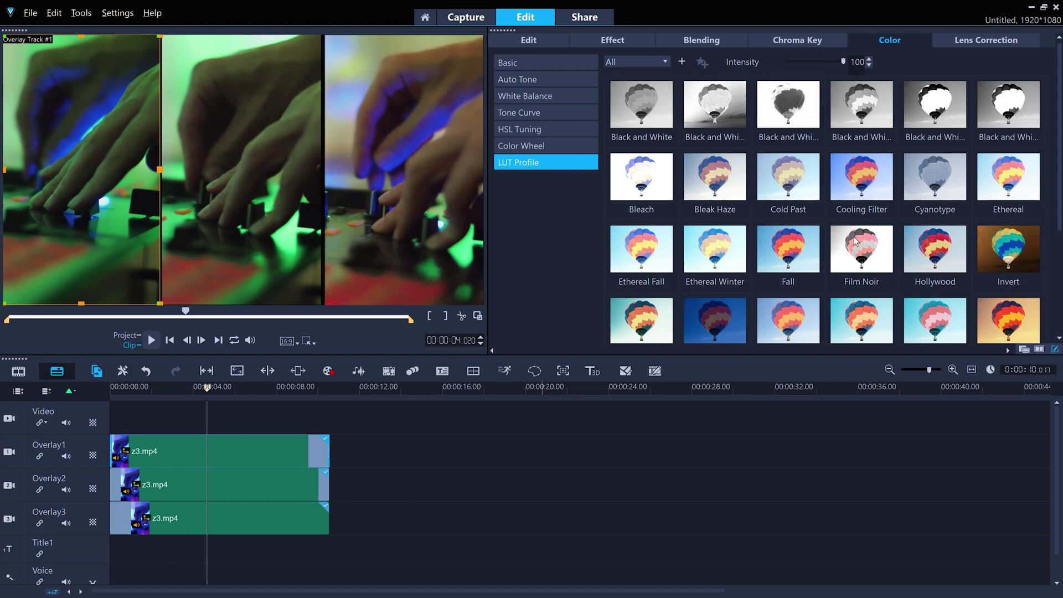
click(855, 241)
Apply the Orange_Teal LUT profile to the third overlay clip and play the project
click(284, 524)
scroll(856, 291, down, 1)
click(856, 290)
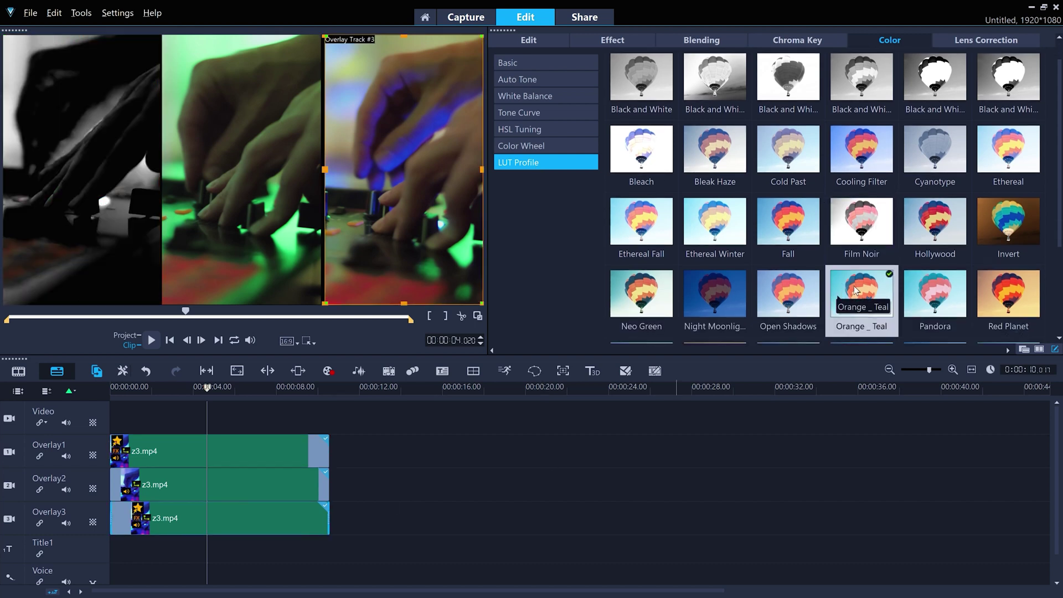
click(132, 337)
click(151, 340)
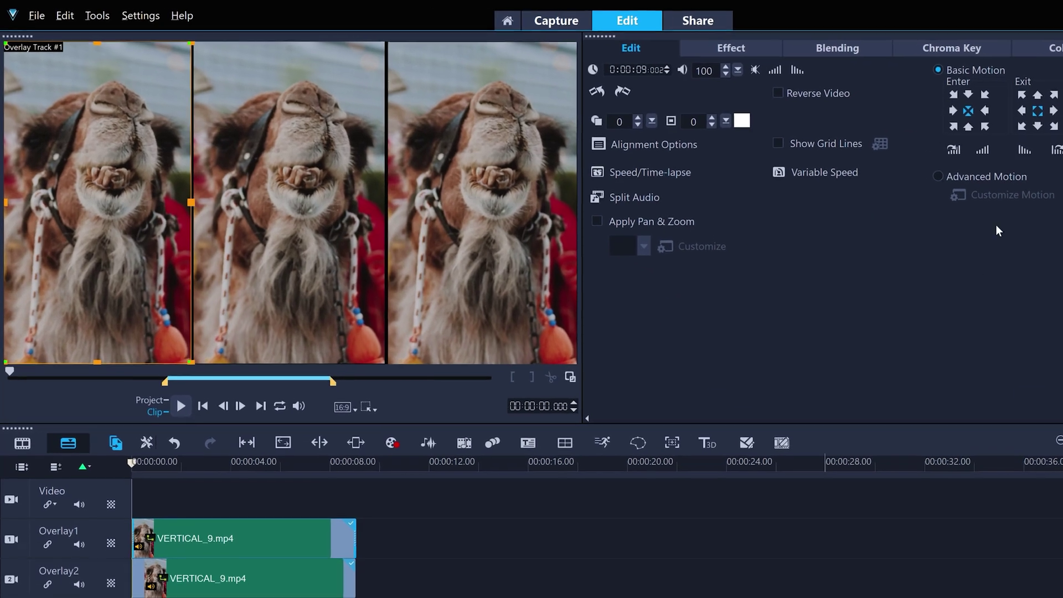
Set the left panel's matte mode to Mask Frame with a torn-edge mask
click(864, 48)
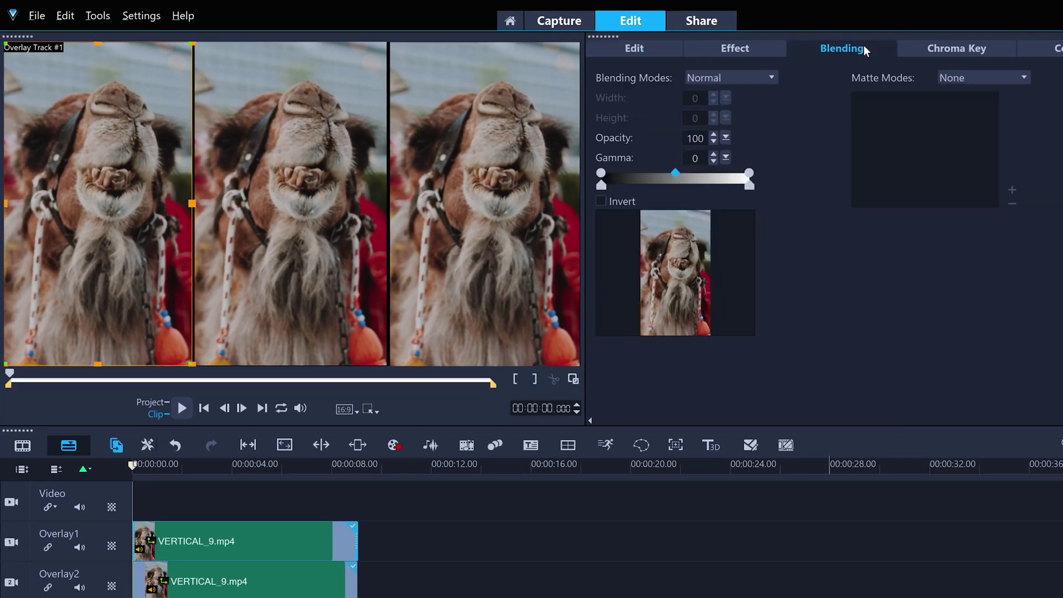
click(958, 77)
click(971, 109)
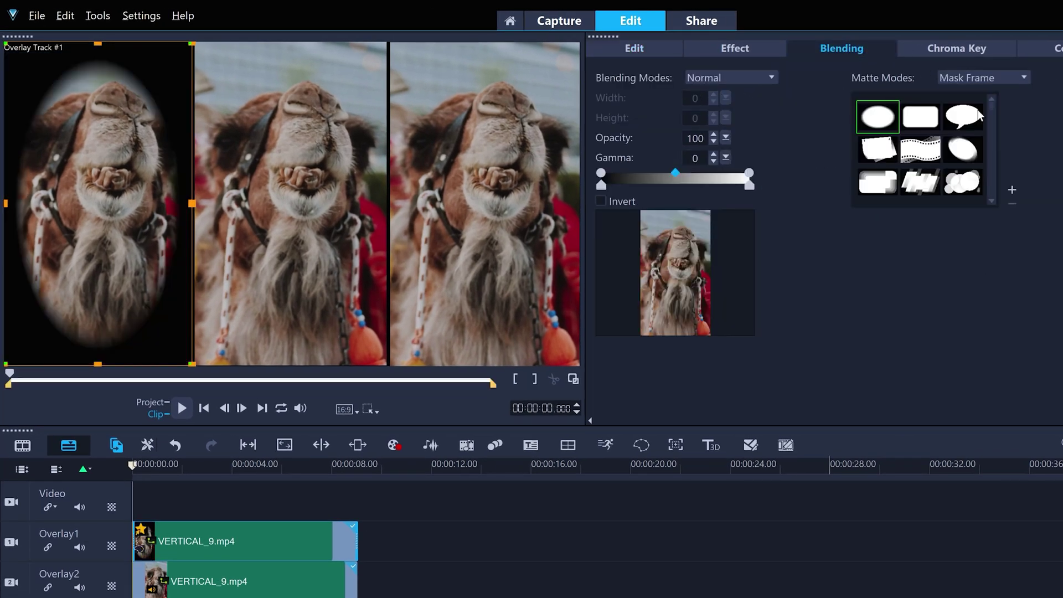
drag(992, 113, 990, 161)
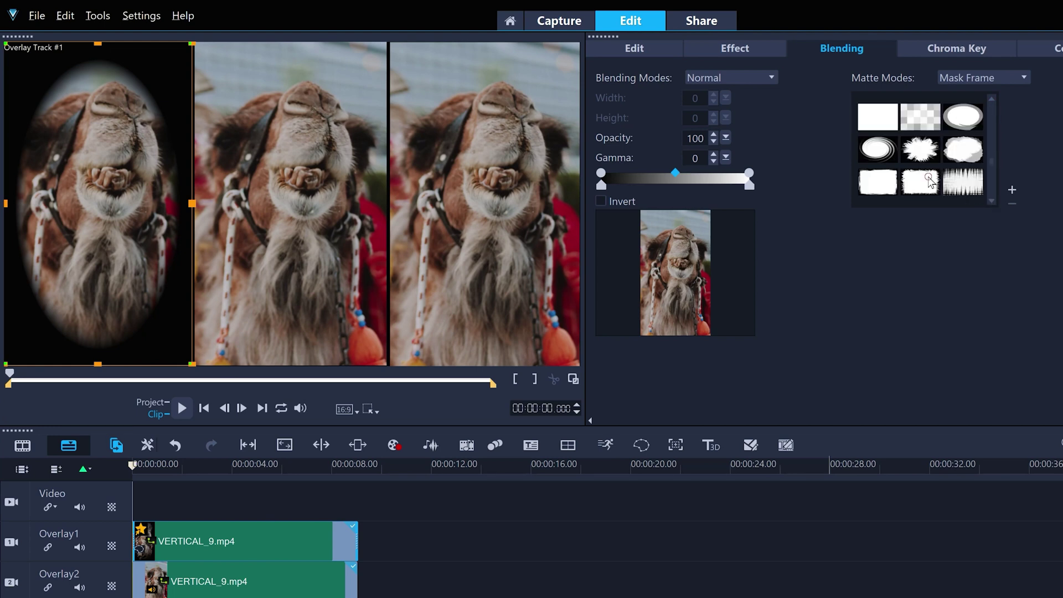
click(928, 182)
Give the middle panel a Mask Frame with a rough rectangular border
click(293, 583)
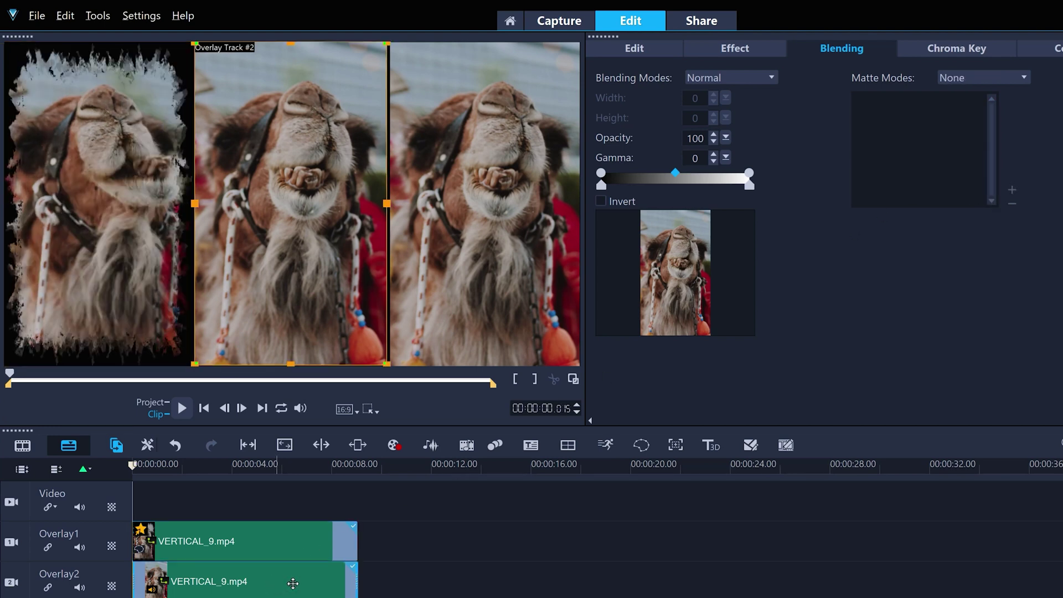
click(982, 77)
click(978, 107)
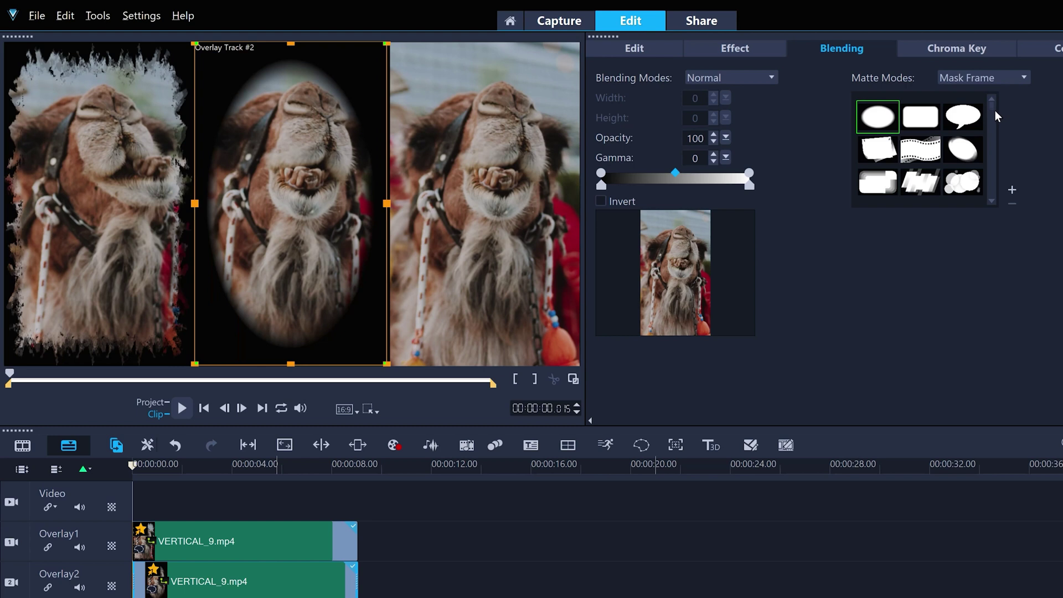
click(963, 124)
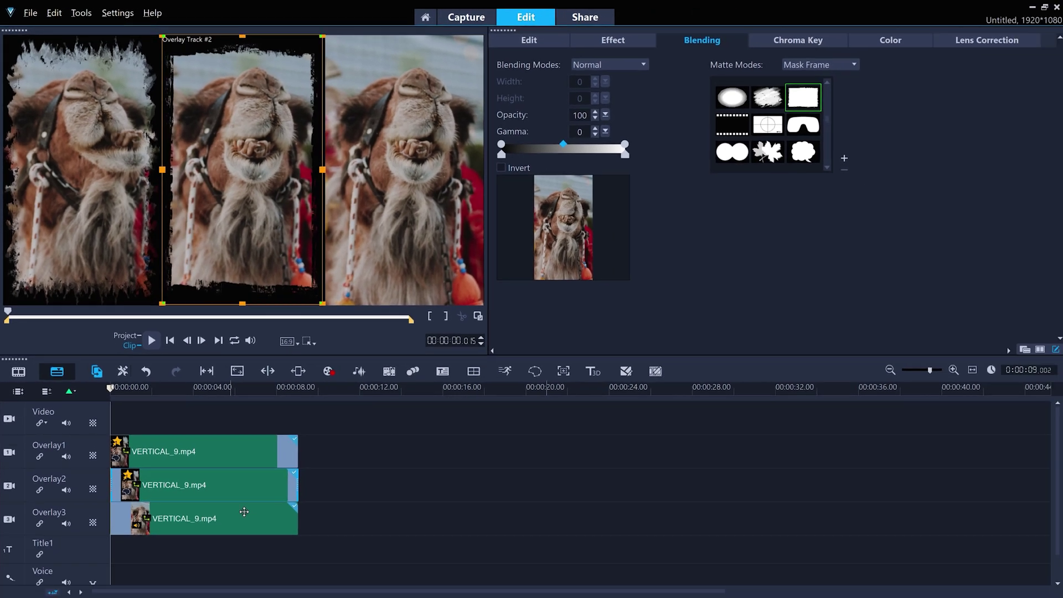
Give the right panel a Mask Frame with a brush-stroke border
click(289, 597)
click(833, 65)
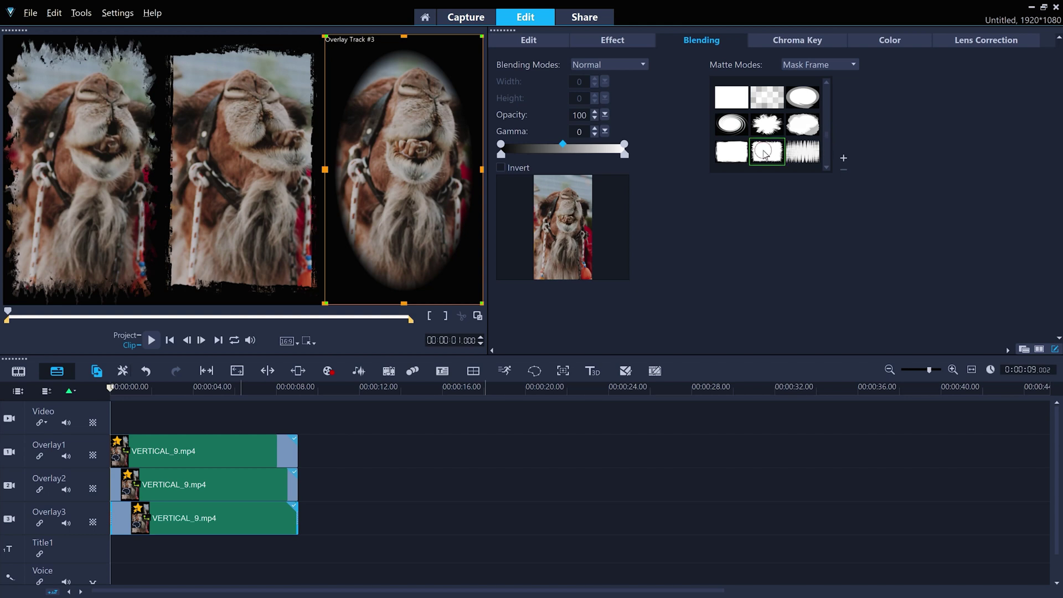
click(764, 154)
click(732, 150)
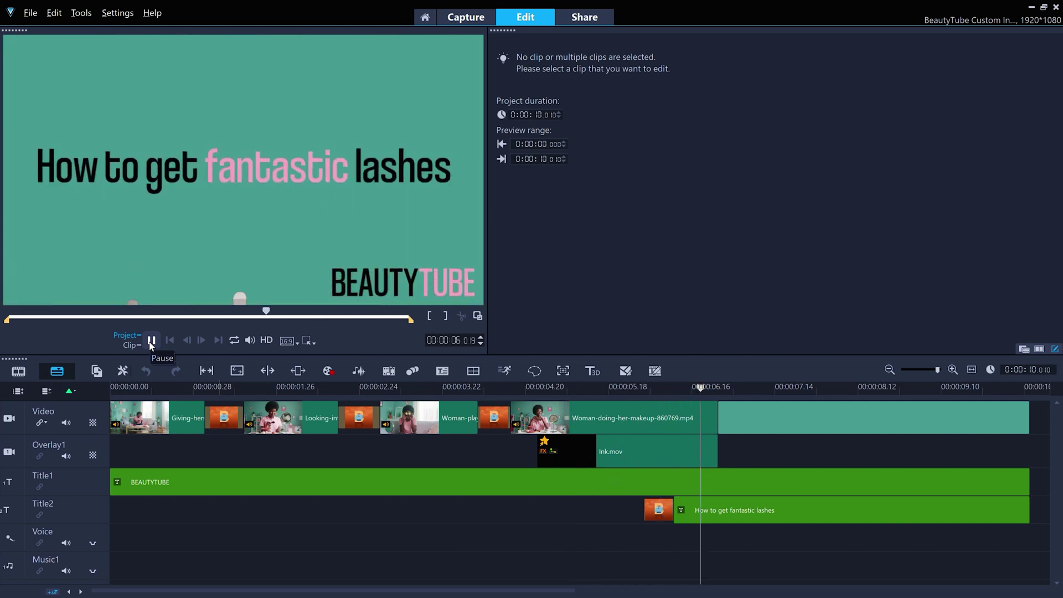
click(151, 346)
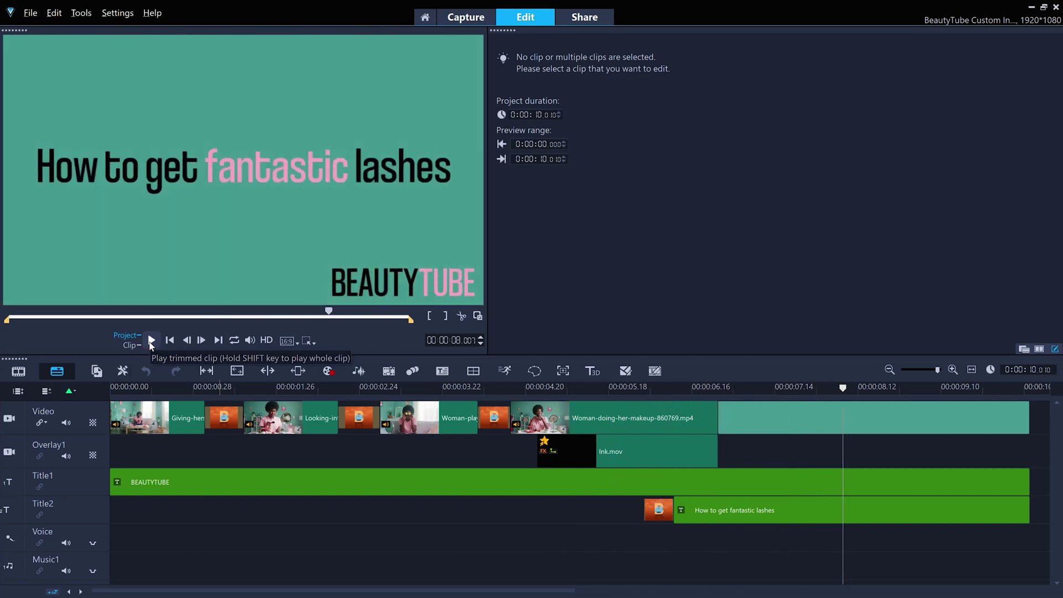
click(732, 515)
click(421, 418)
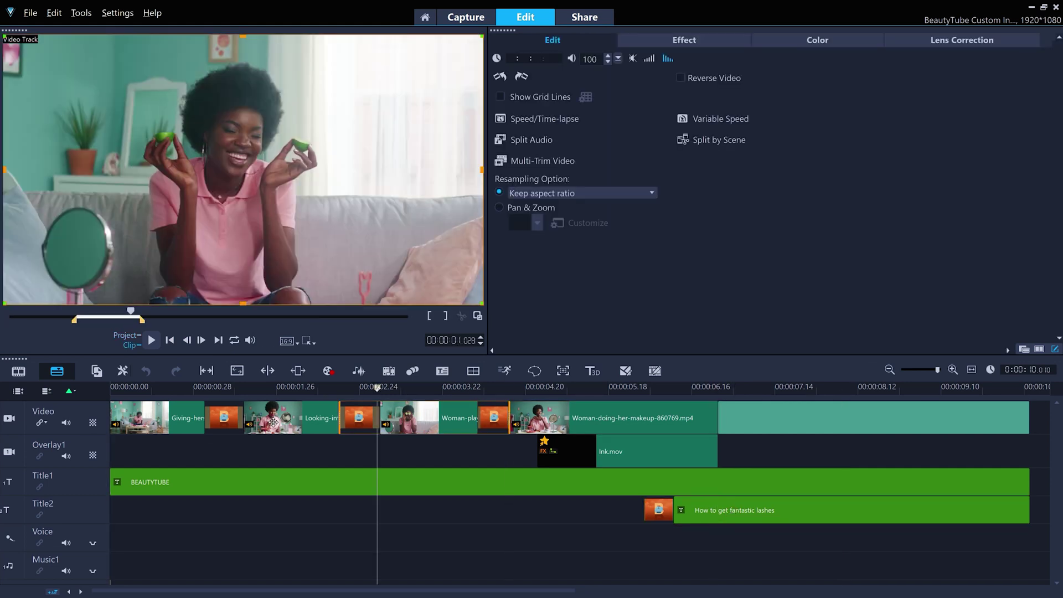
click(273, 422)
click(154, 422)
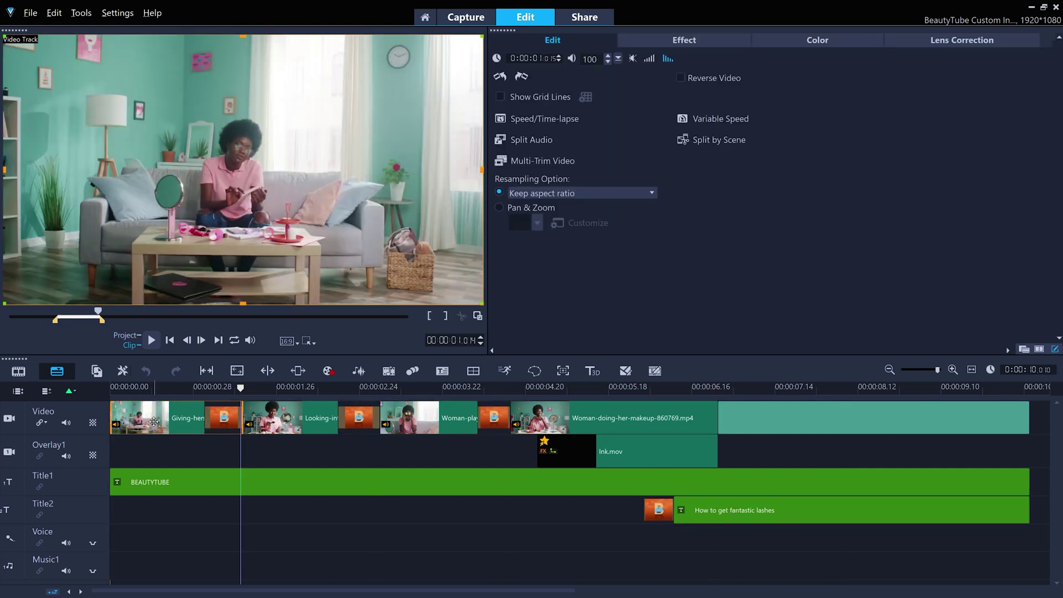
Mark the Giving-her, Looking-in, Woman-playing and Woman-doing-her-makeup clips as replaceable
right_click(154, 421)
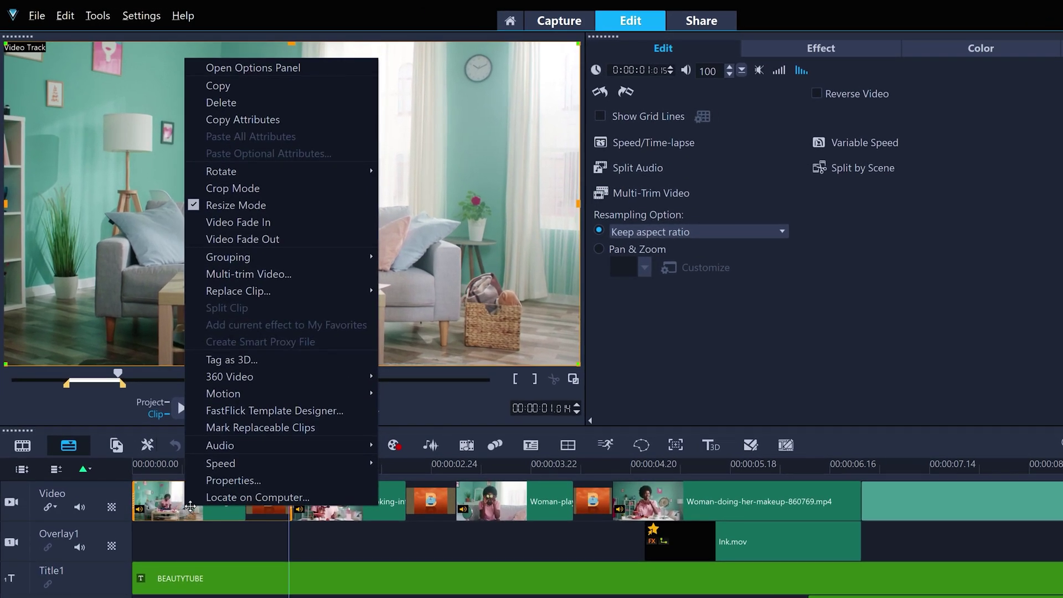
click(260, 427)
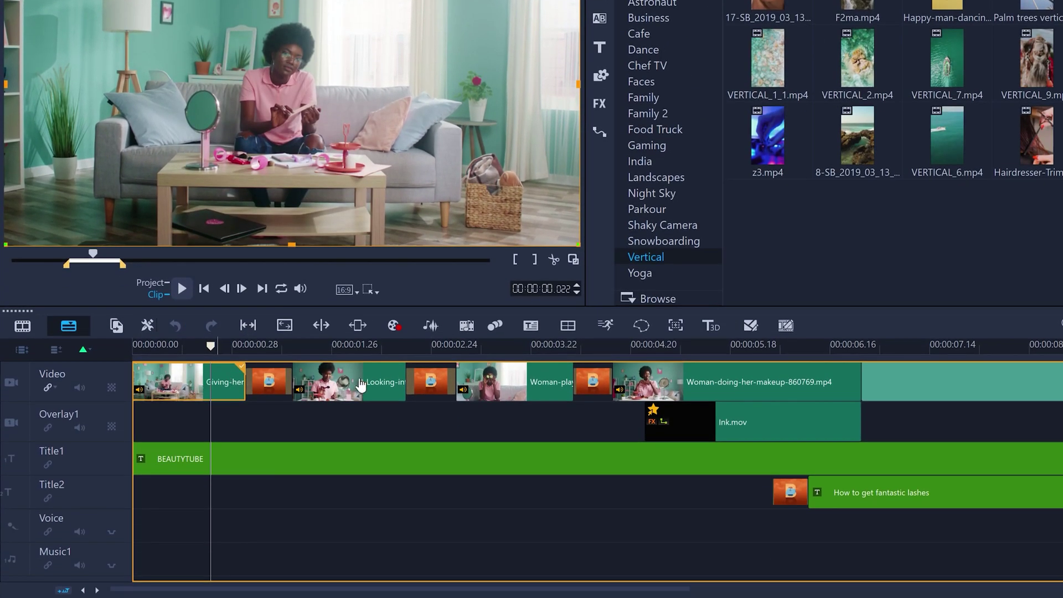
click(360, 384)
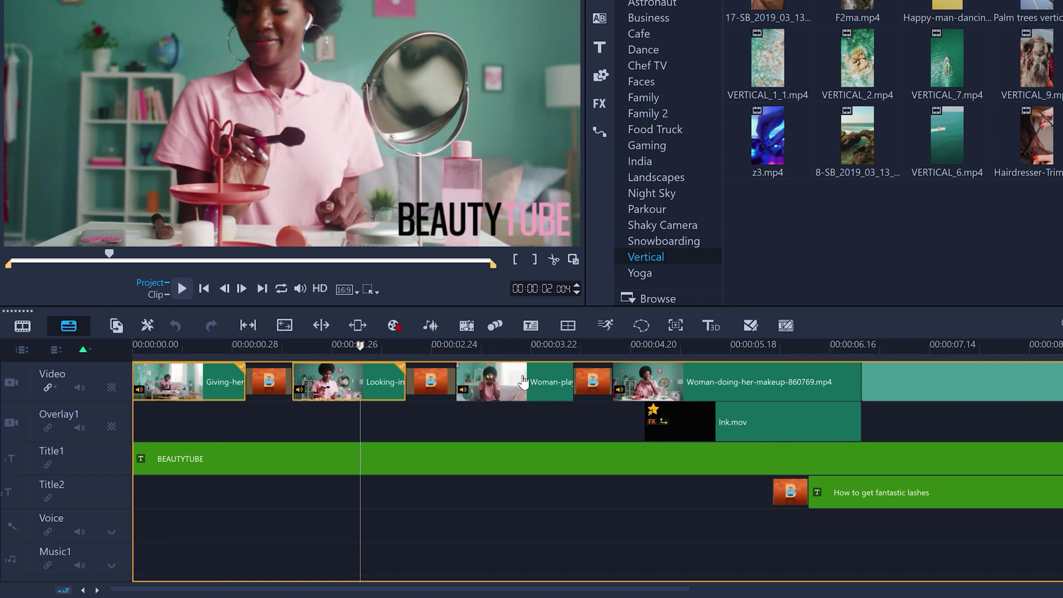
click(523, 382)
click(737, 383)
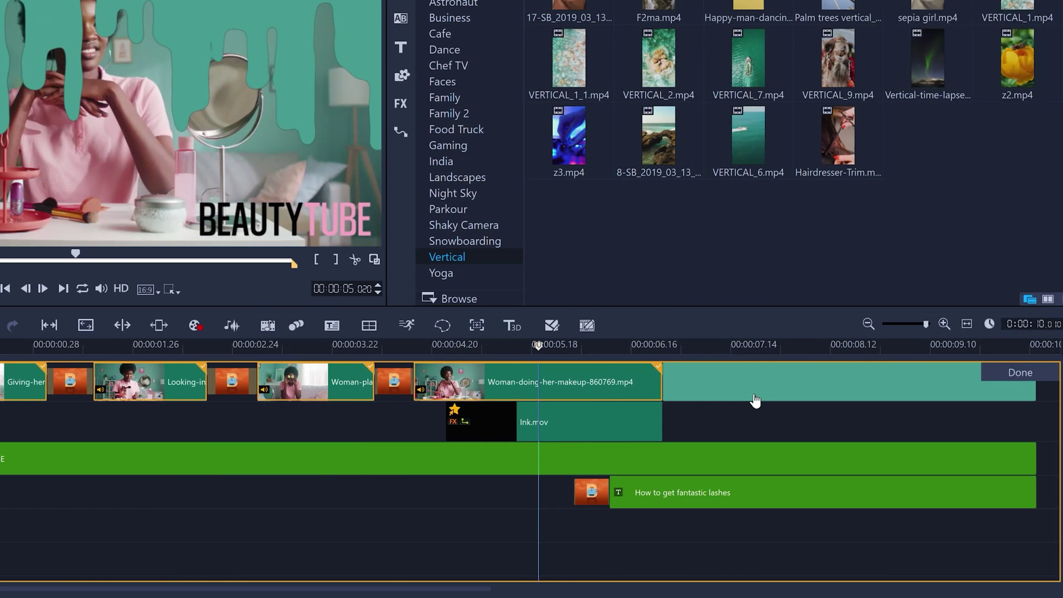
click(1006, 373)
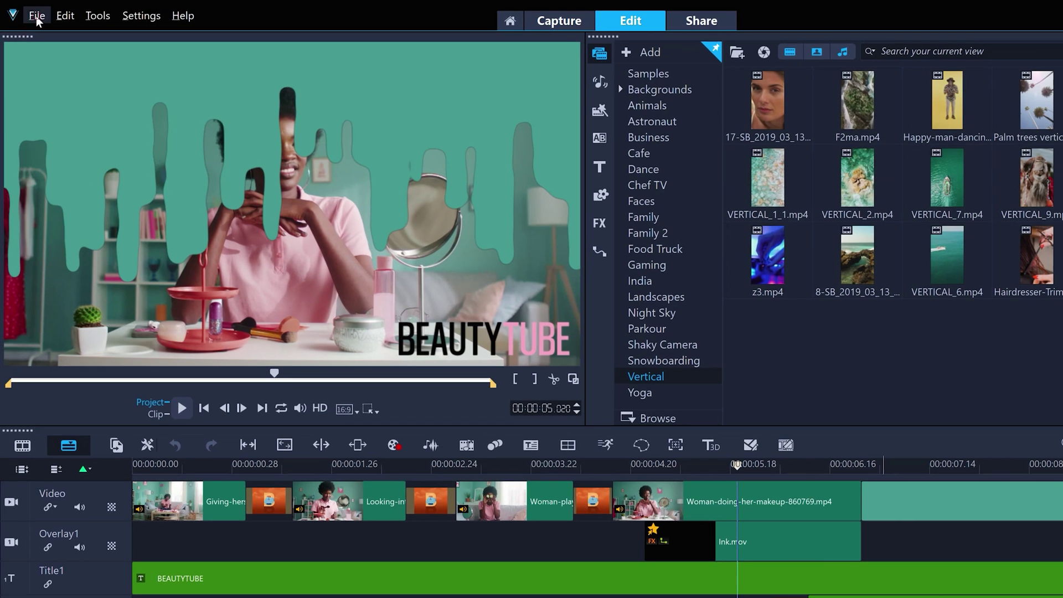
Save and export the project as the BeautyTube Custom Intro Instant Project template, overwriting the old one
click(0, 0)
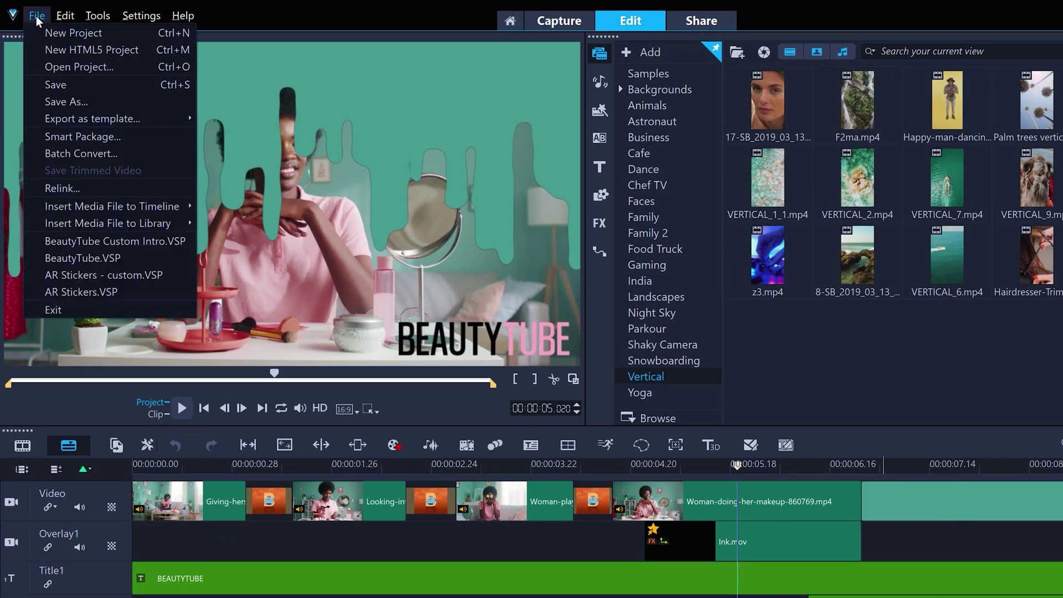
mouse_move(77, 118)
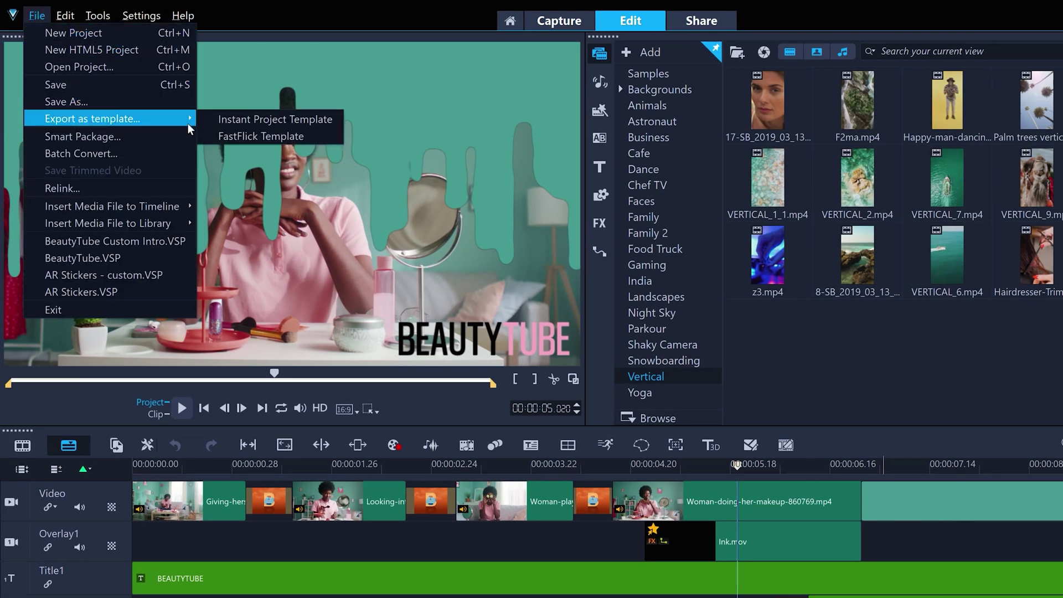
click(298, 119)
click(592, 353)
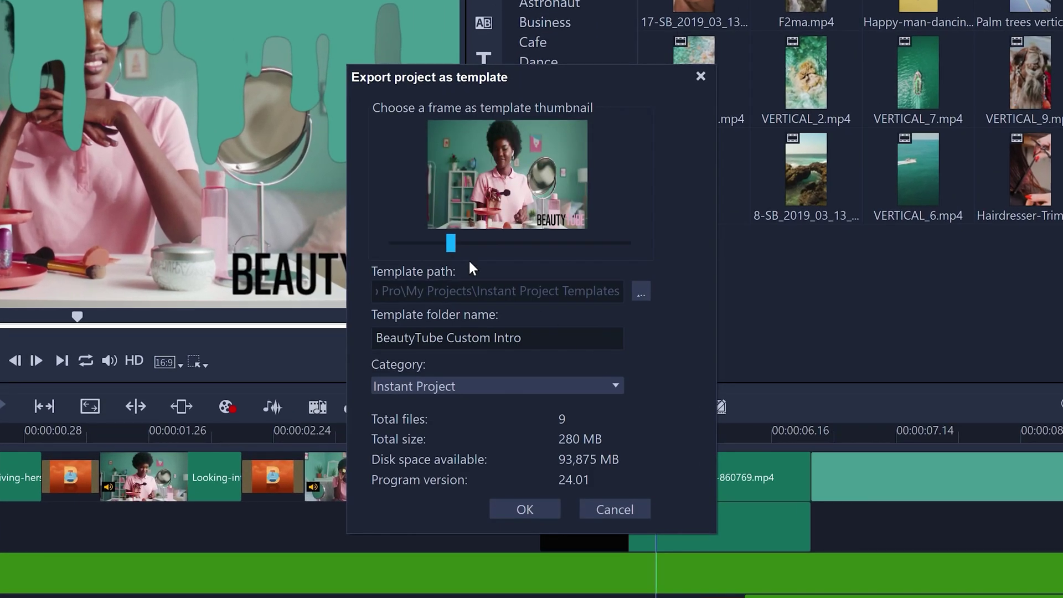
click(527, 243)
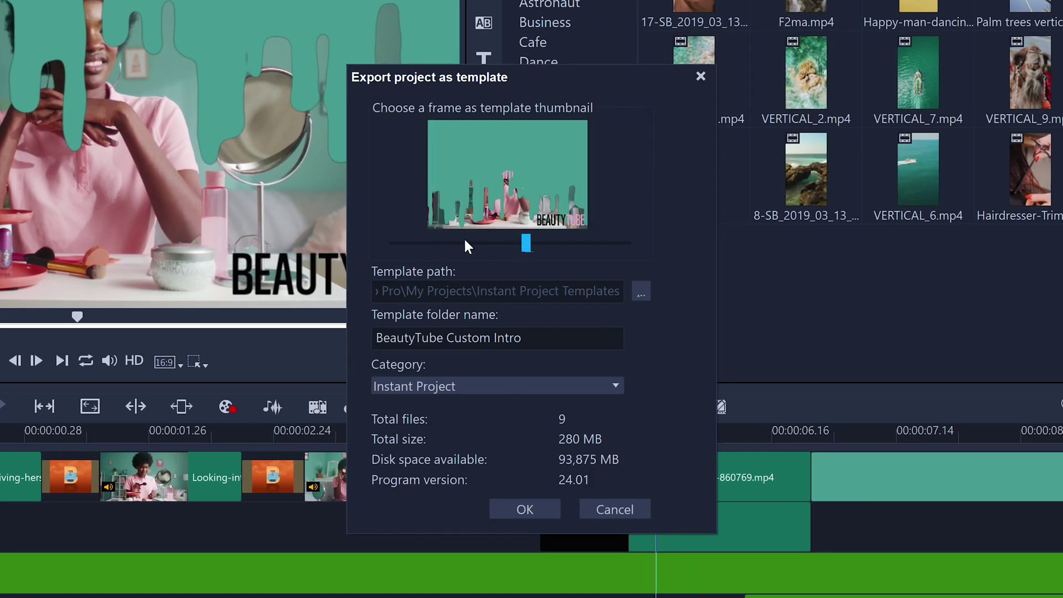
click(423, 245)
click(512, 509)
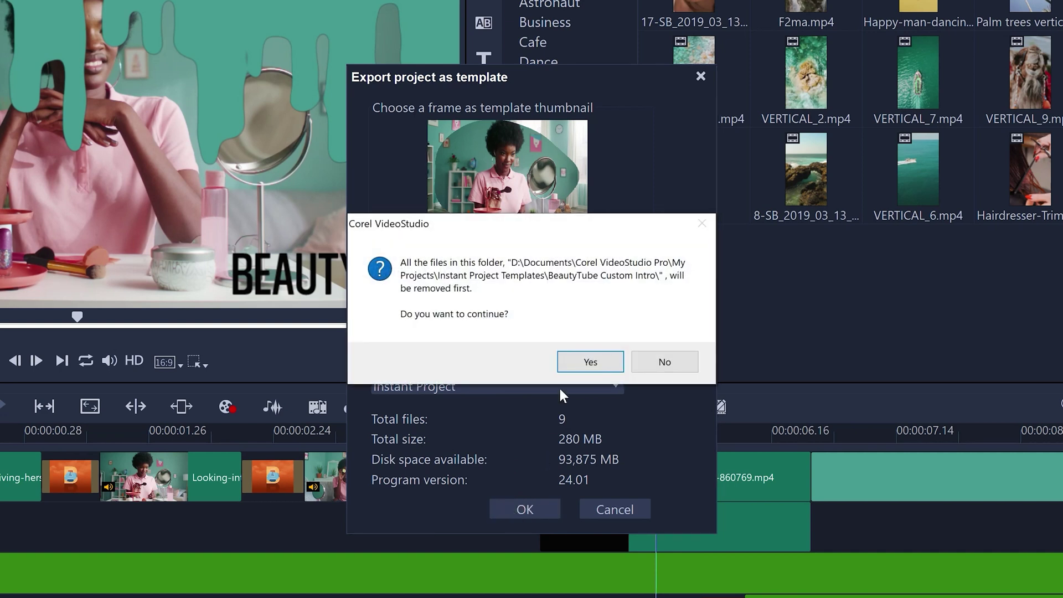
click(590, 360)
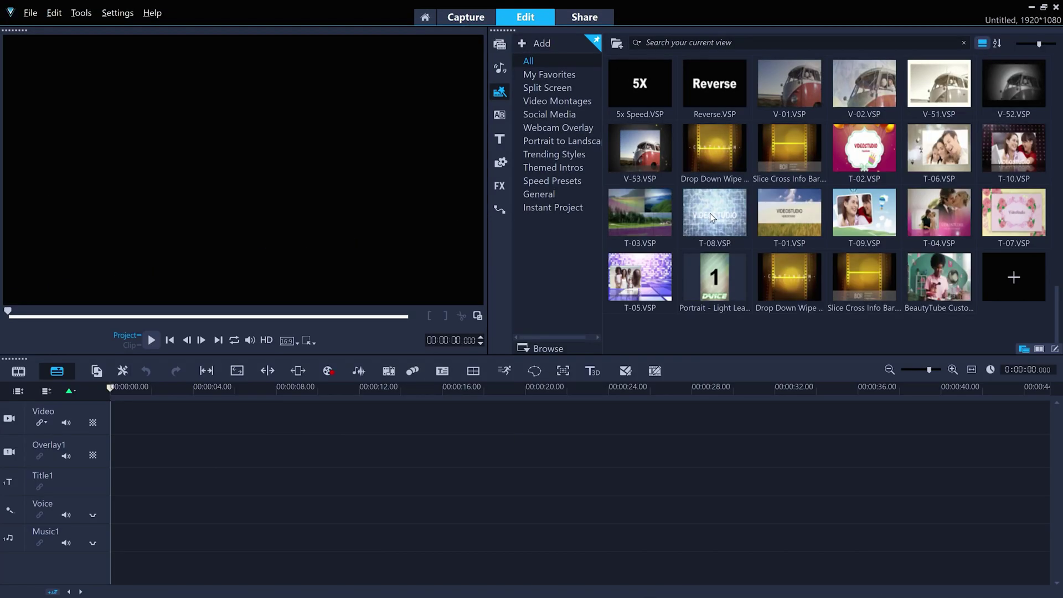
Place the BeautyTube custom template on the empty timeline and show the Family media folder
drag(924, 281, 319, 424)
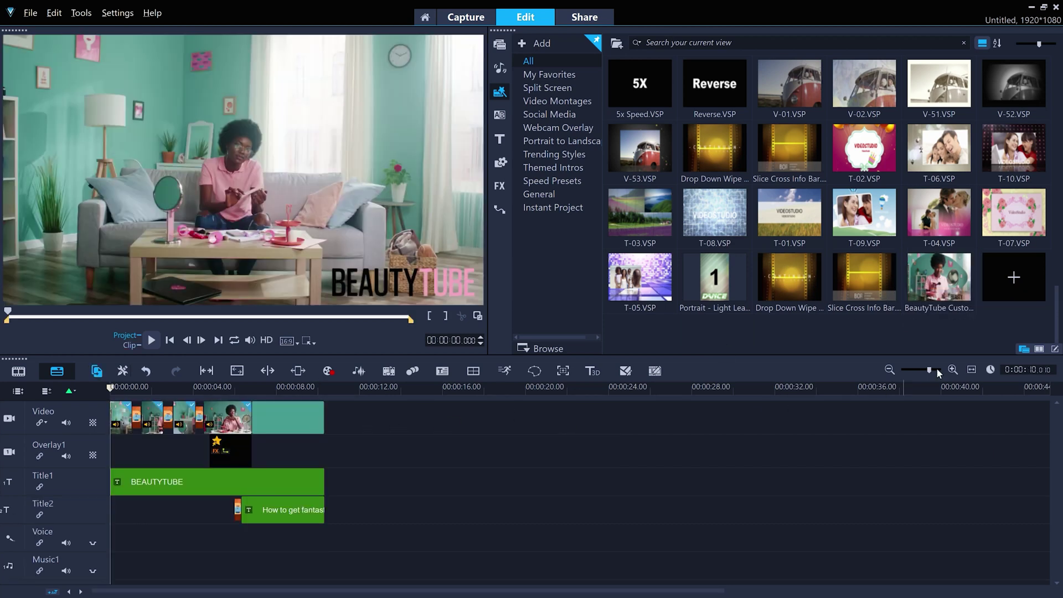
click(971, 370)
click(499, 44)
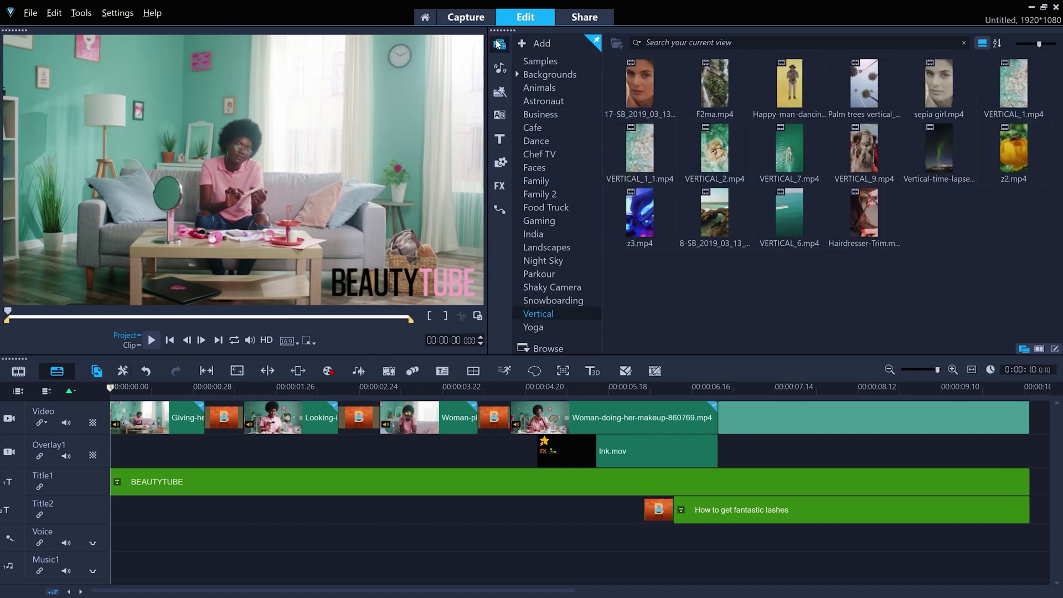
click(537, 181)
Replace the template's four clips with garden 3, dance, garden 1 and garden 2
click(648, 86)
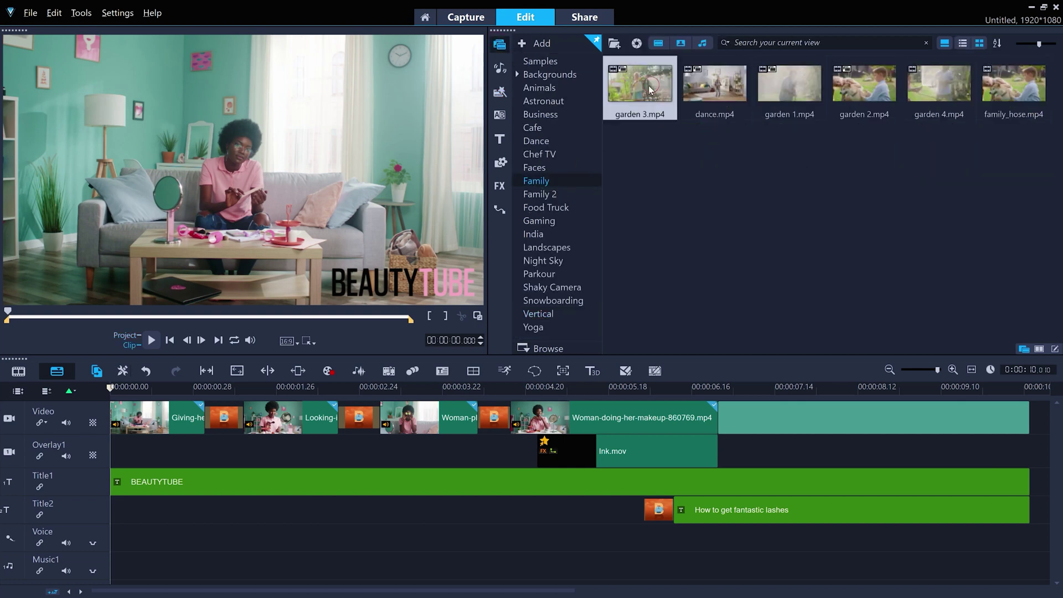
drag(178, 418, 178, 419)
drag(713, 85, 299, 417)
drag(800, 80, 412, 417)
drag(867, 82, 550, 428)
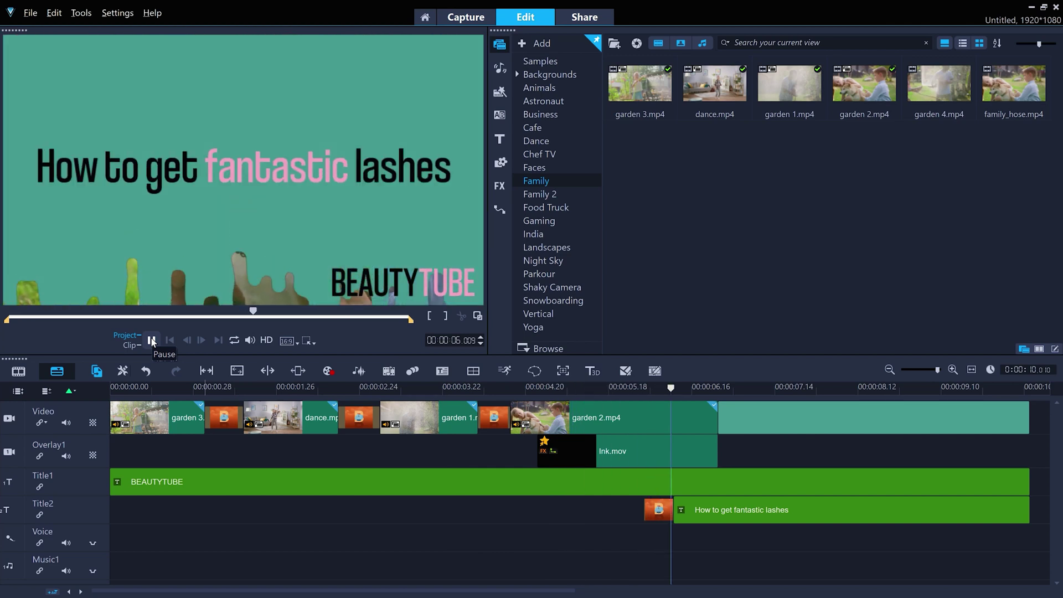
Remove 'fantastic lashes' from the second title so it reads 'How to get fit in the sun'
double_click(765, 511)
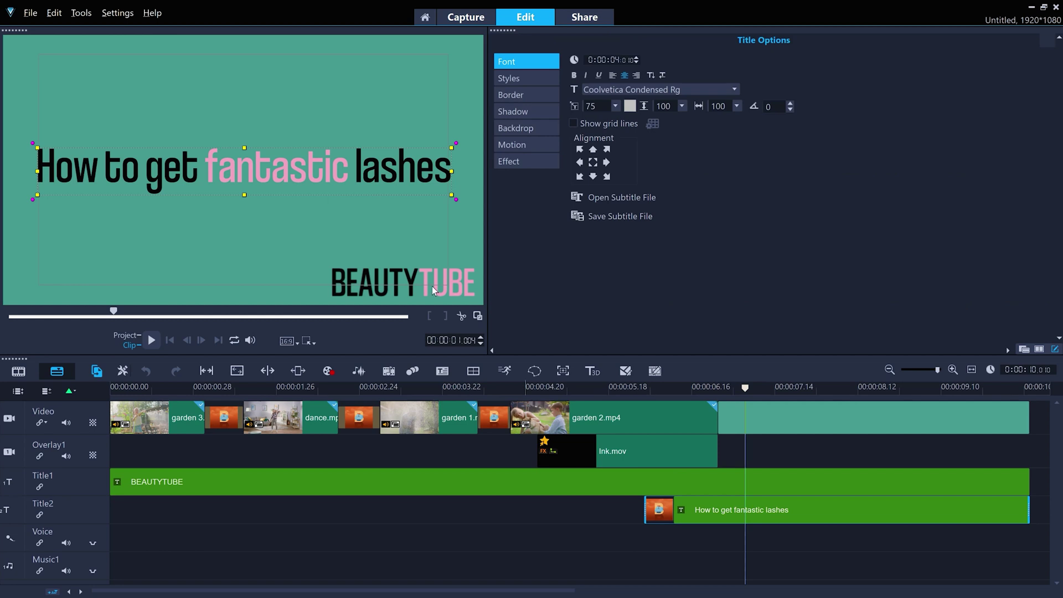
drag(358, 166, 452, 169)
key(Delete)
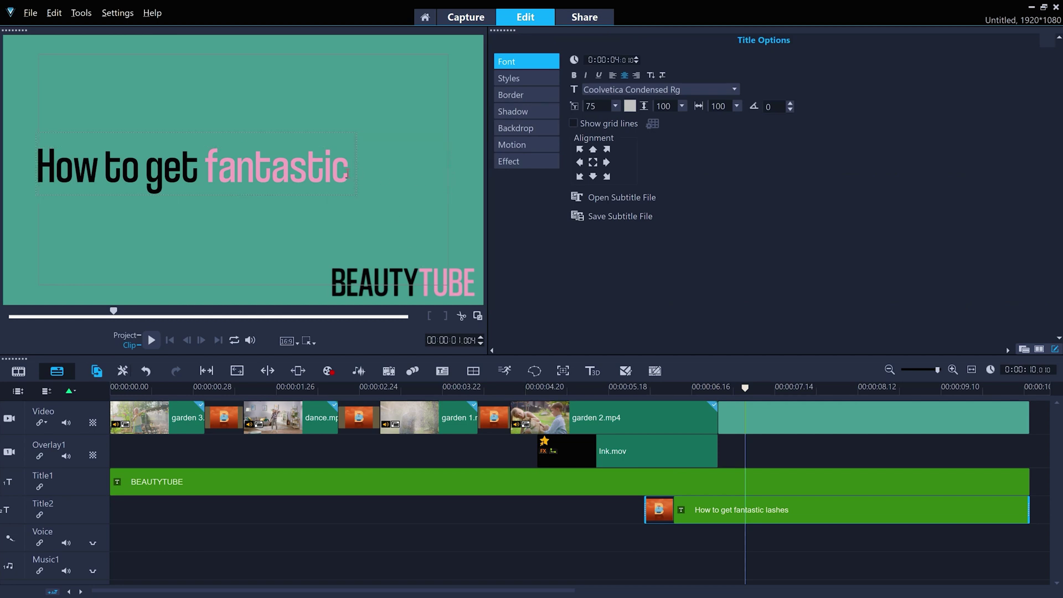
drag(345, 175, 218, 176)
key(Delete)
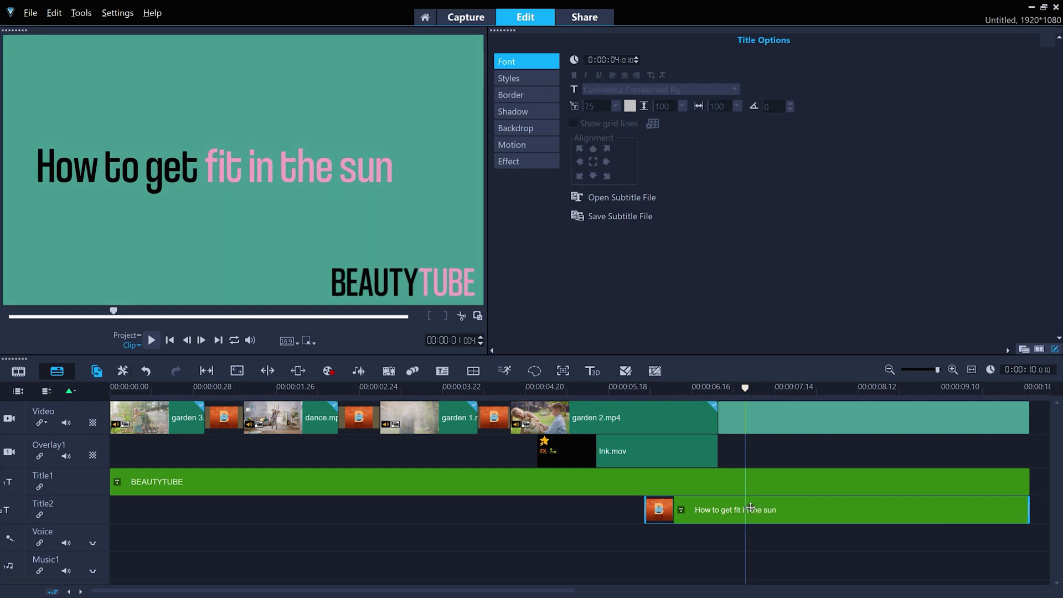
Centre the second title horizontally, then play the project from the start
click(222, 167)
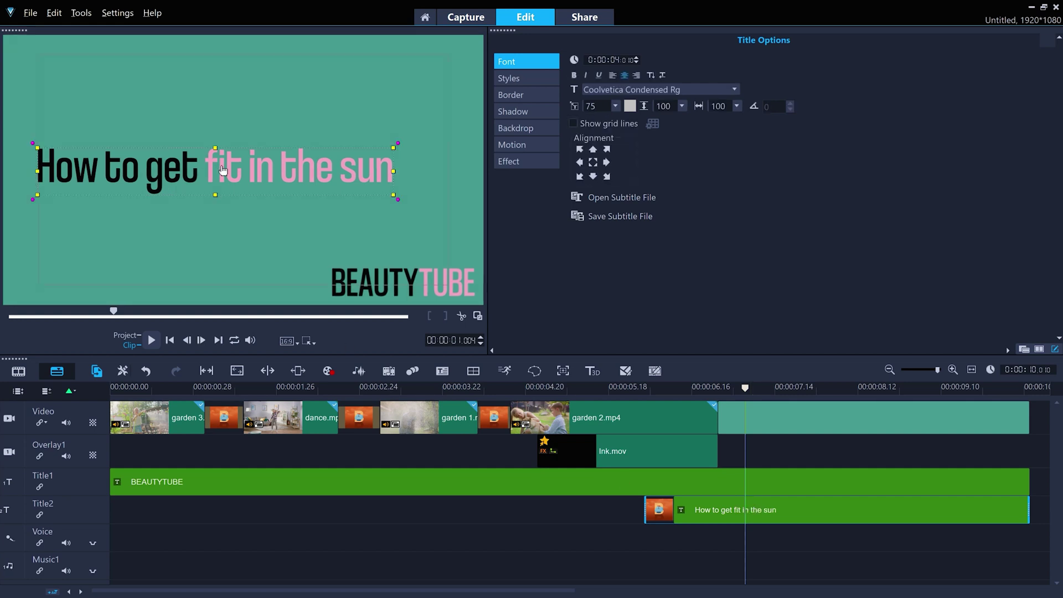
click(596, 161)
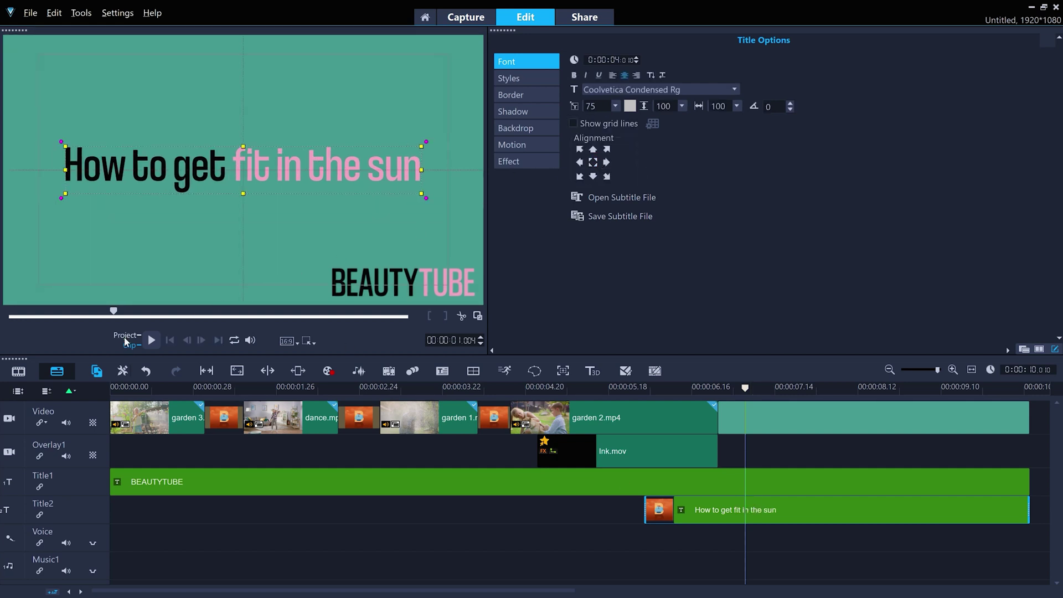
click(169, 341)
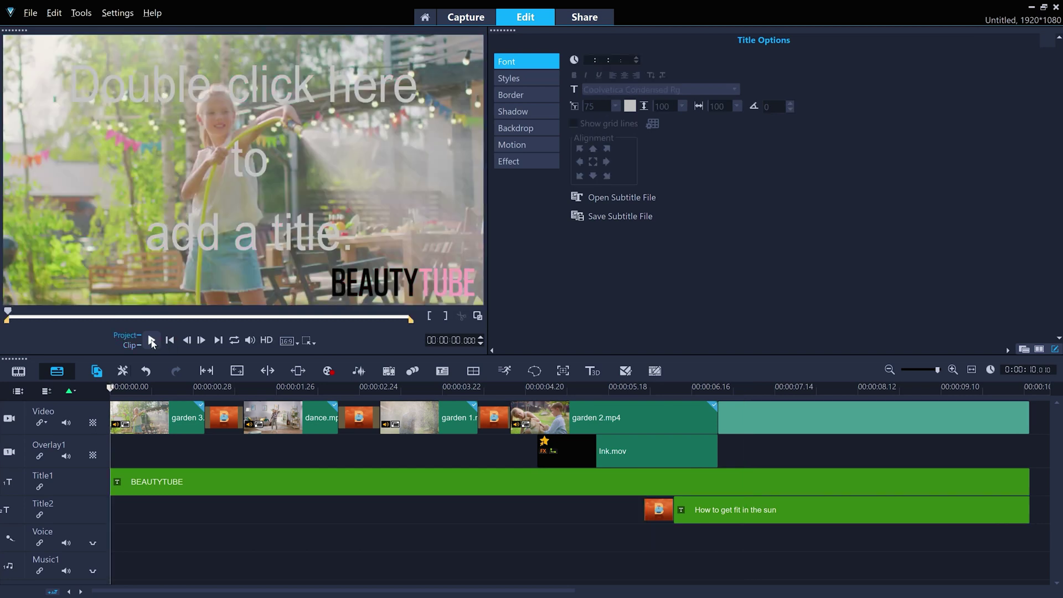
click(152, 341)
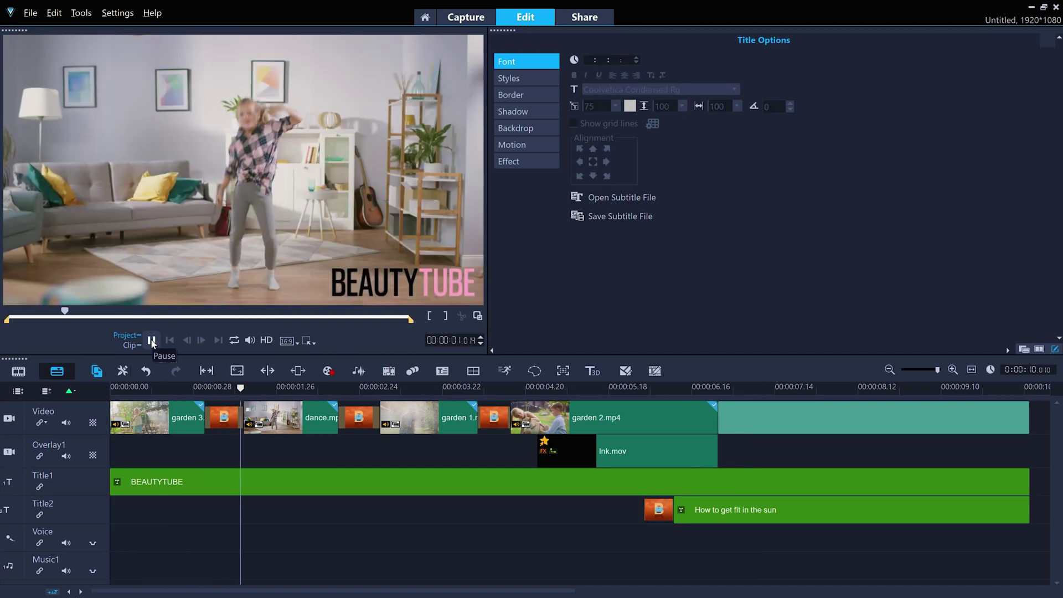